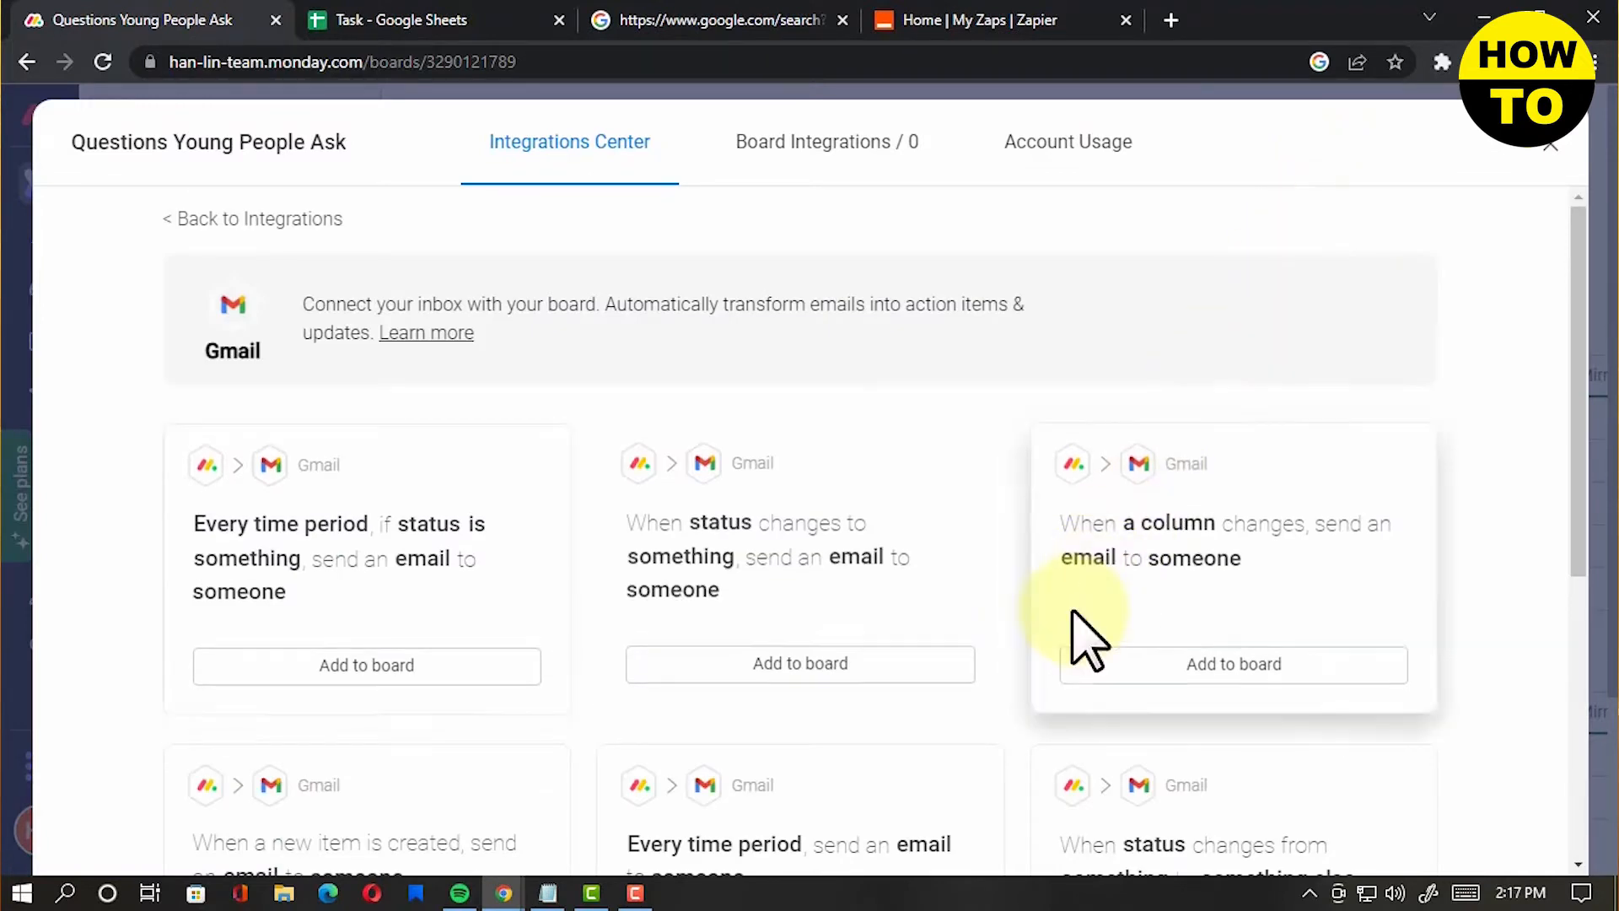
Look through the Gmail integration recipes and the integrations active on the board.
{"action": "scroll", "coordinate": [1082, 645], "scroll_direction": "down", "scroll_amount": 6}
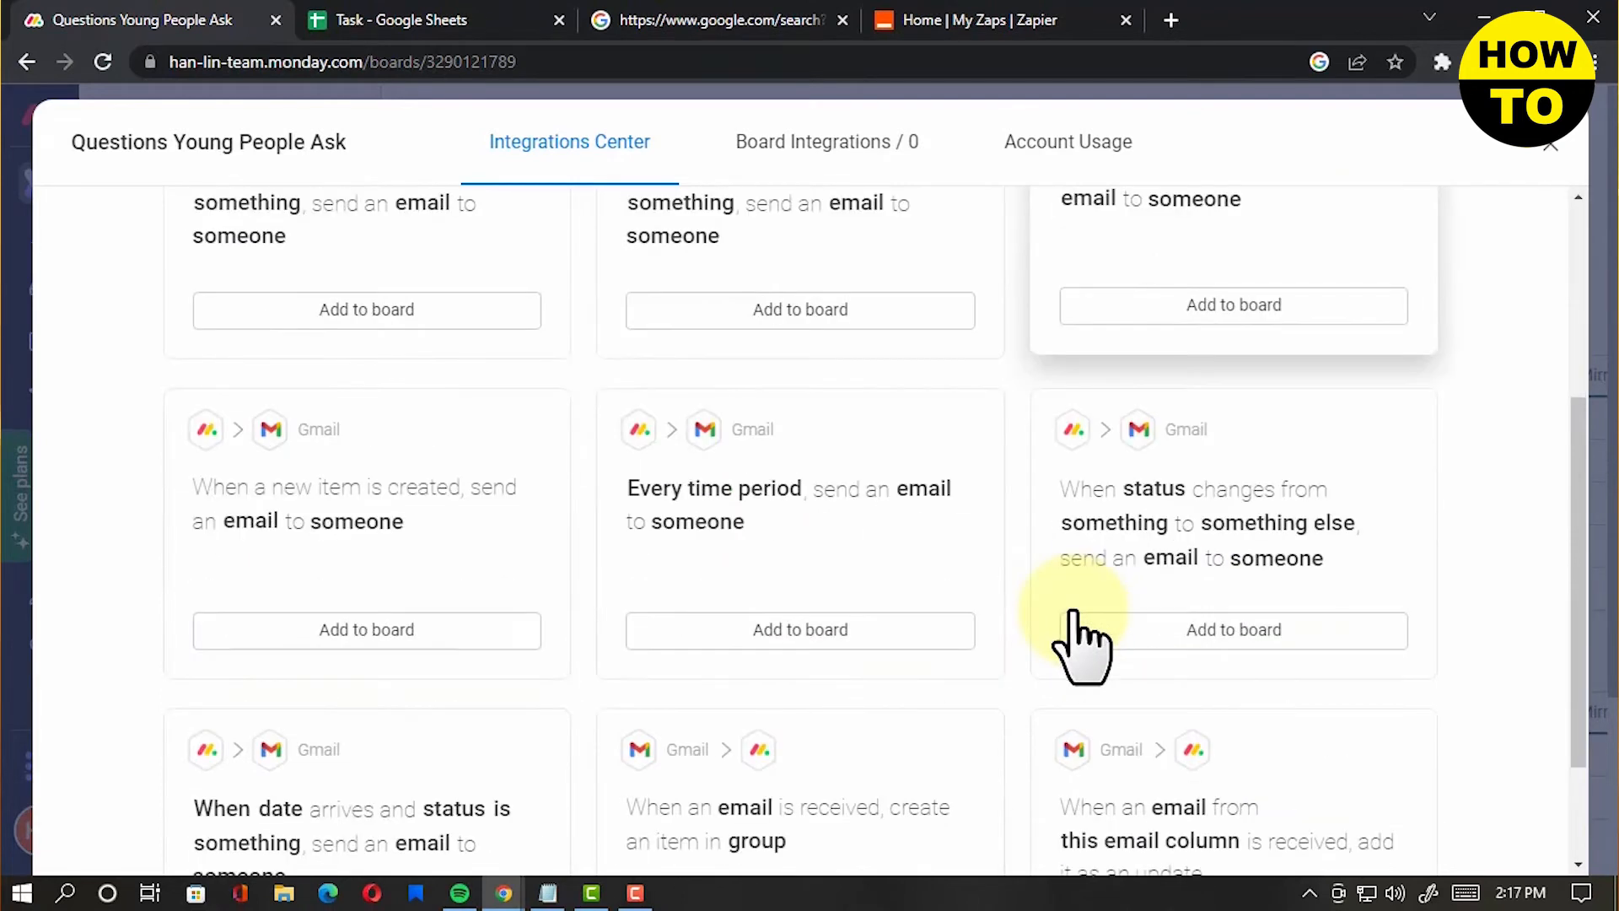
{"action": "scroll", "coordinate": [1081, 645], "scroll_direction": "up", "scroll_amount": 6}
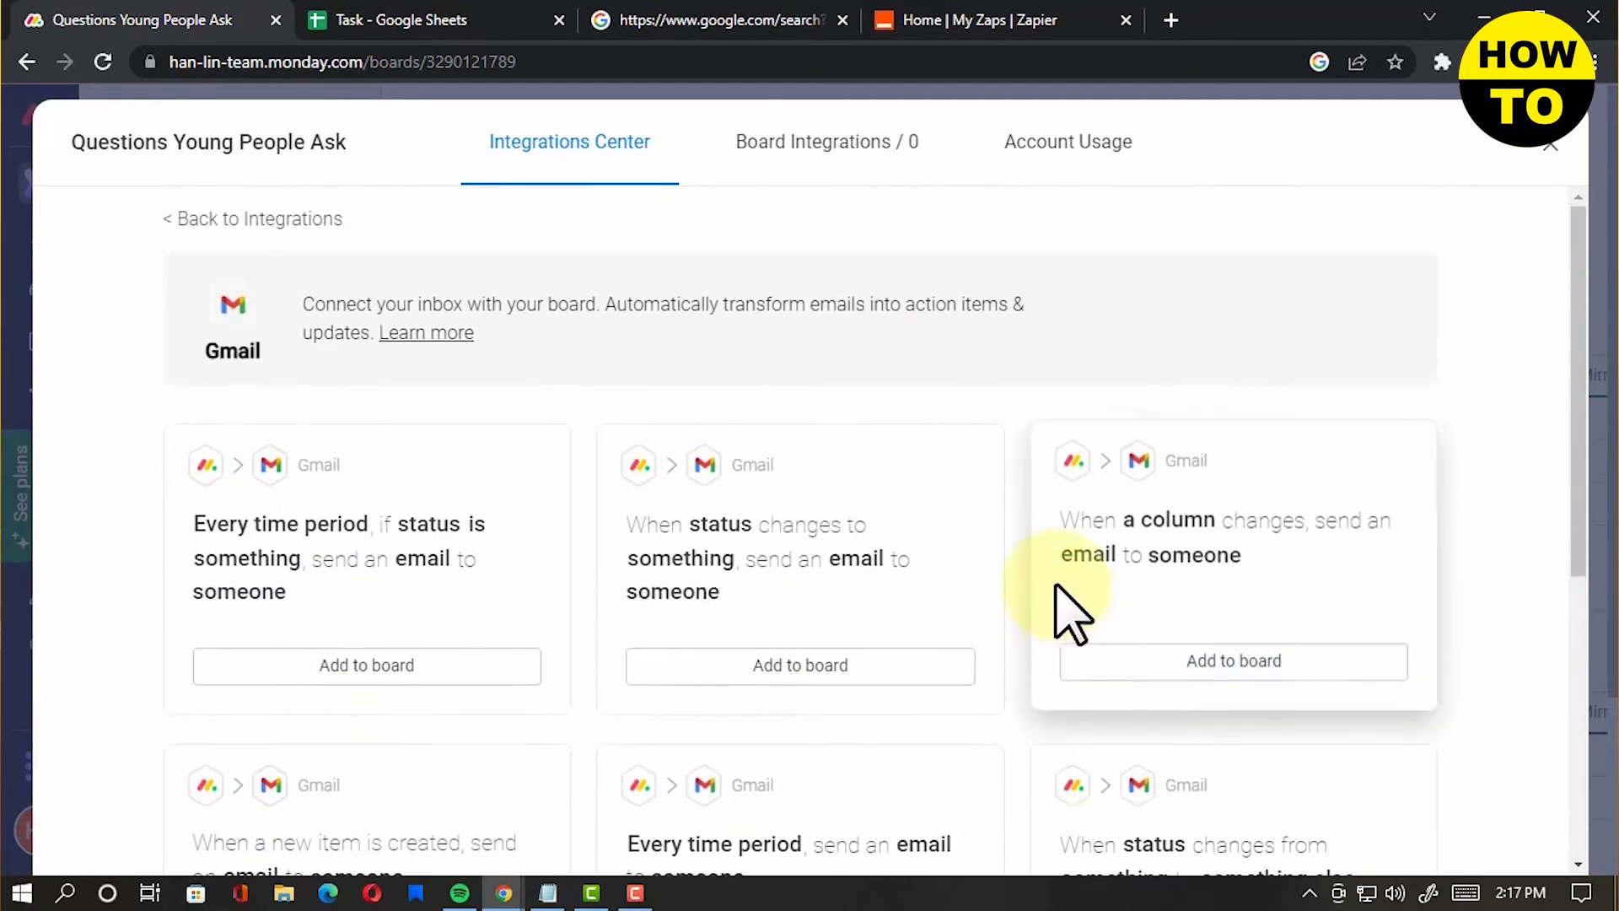
{"action": "left_click", "coordinate": [775, 148]}
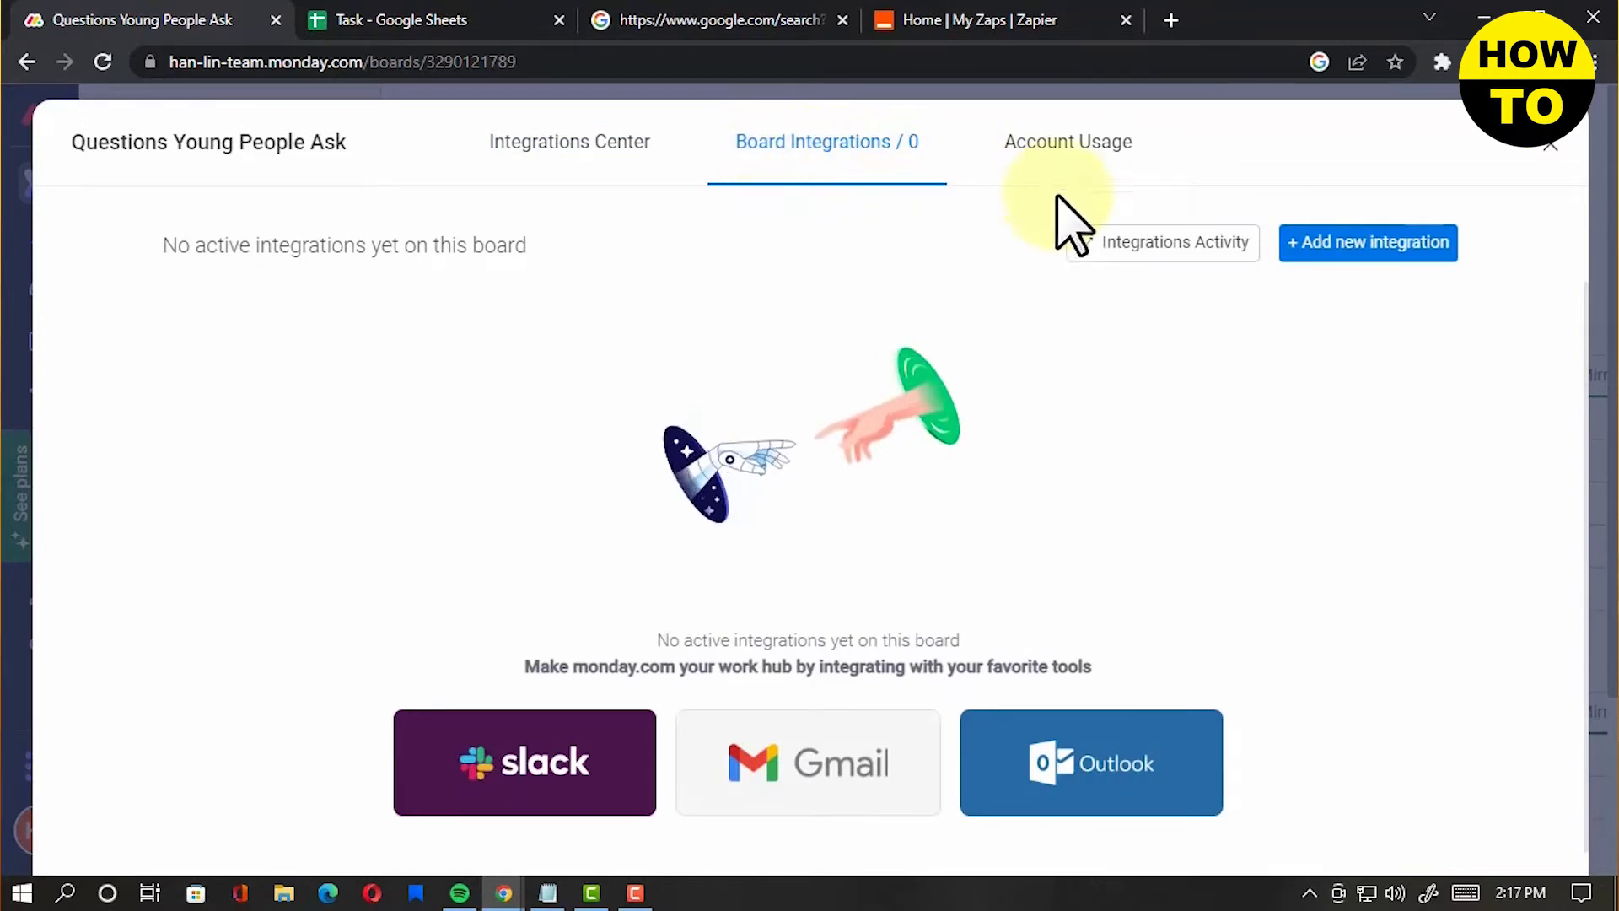
Start adding a new integration to the board and open Outlook from the app catalogue.
{"action": "left_click", "coordinate": [1433, 258]}
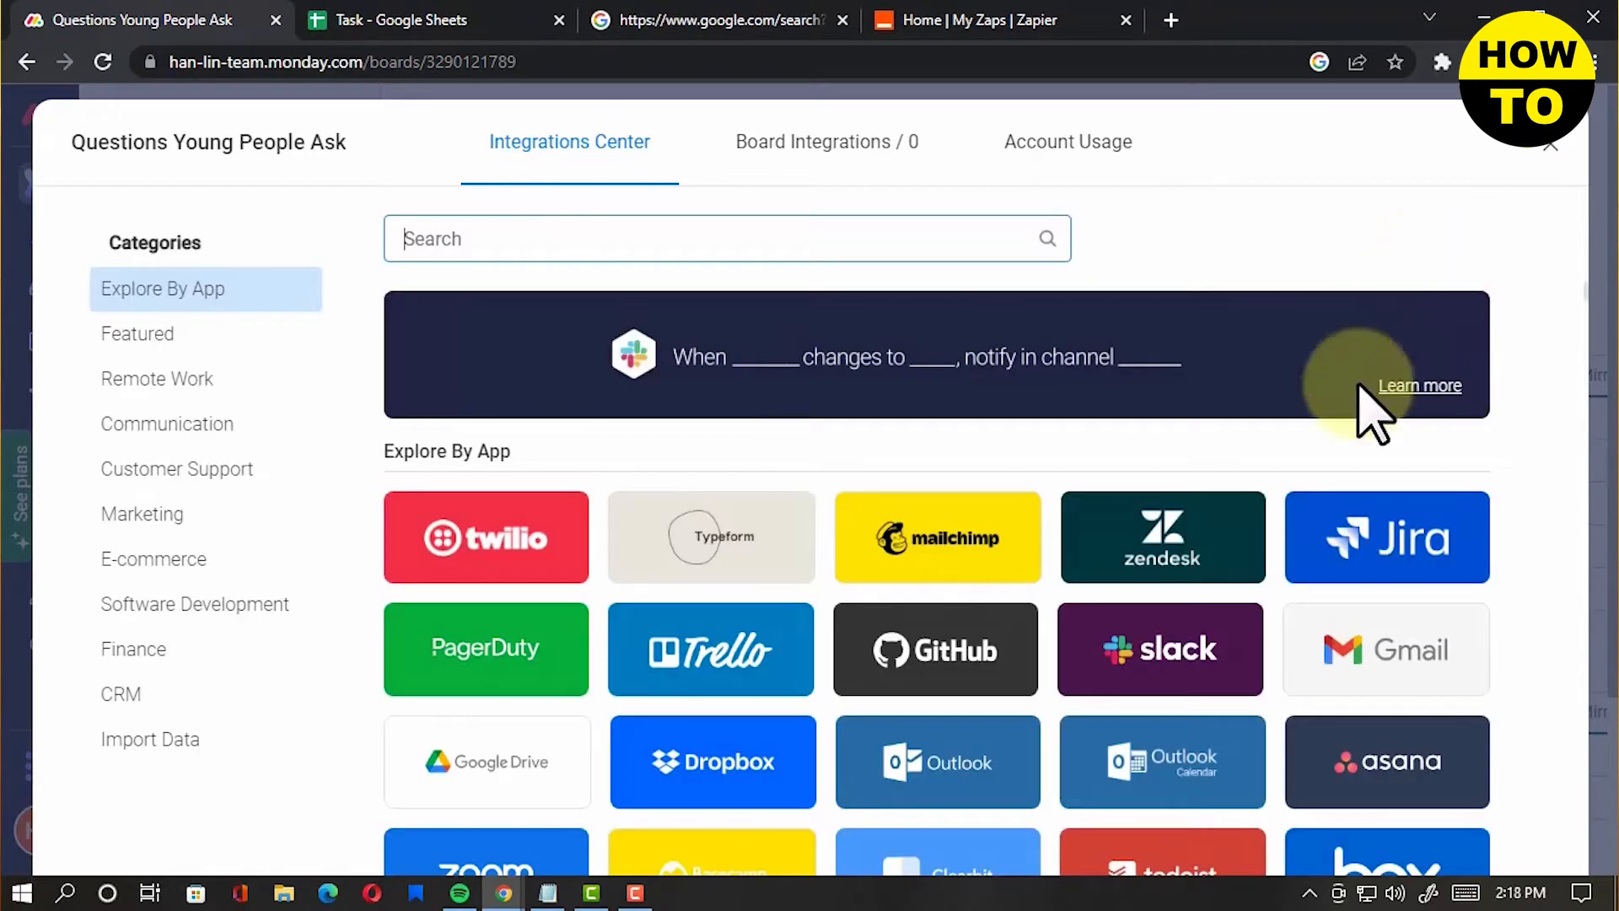
{"action": "scroll", "coordinate": [1160, 746], "scroll_direction": "down", "scroll_amount": 1}
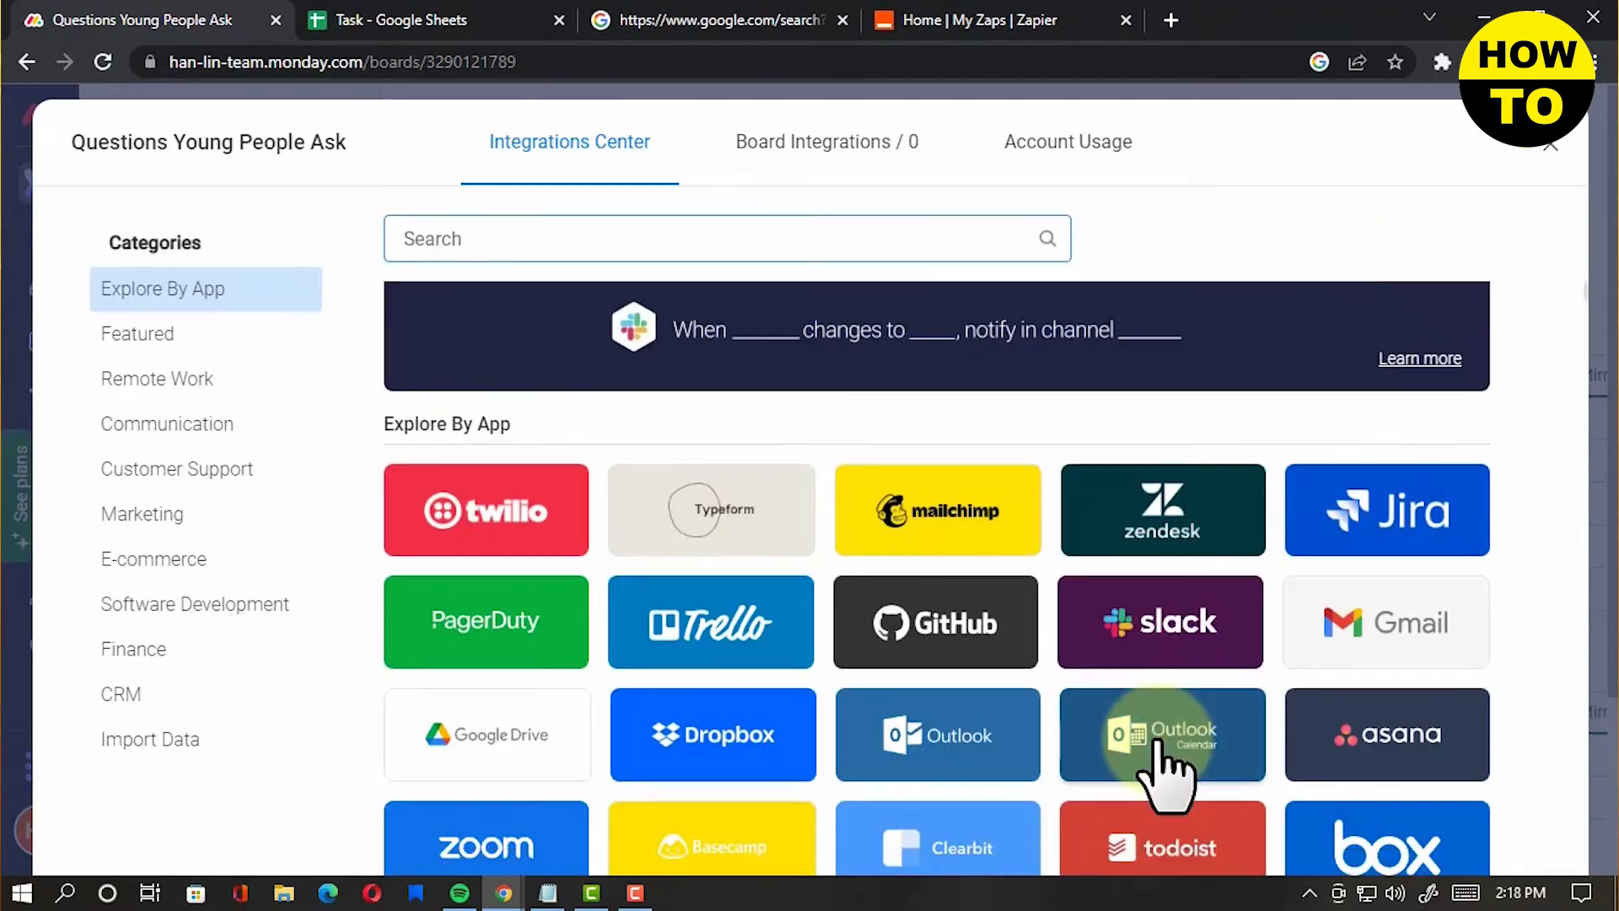
{"action": "scroll", "coordinate": [1168, 767], "scroll_direction": "down", "scroll_amount": 3}
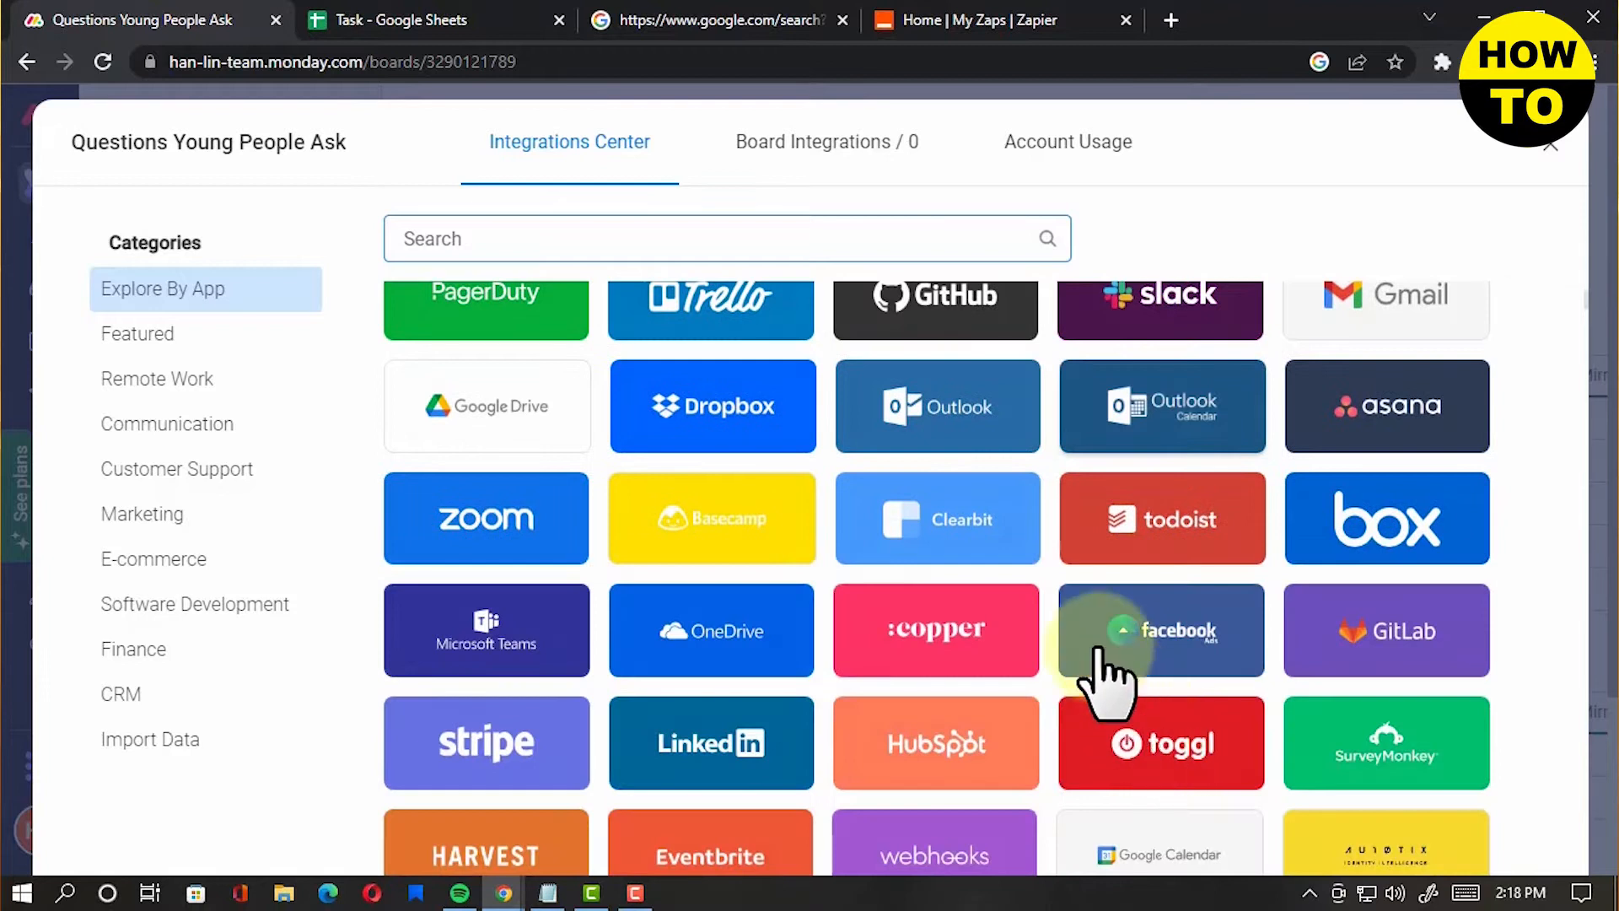
{"action": "left_click", "coordinate": [974, 459]}
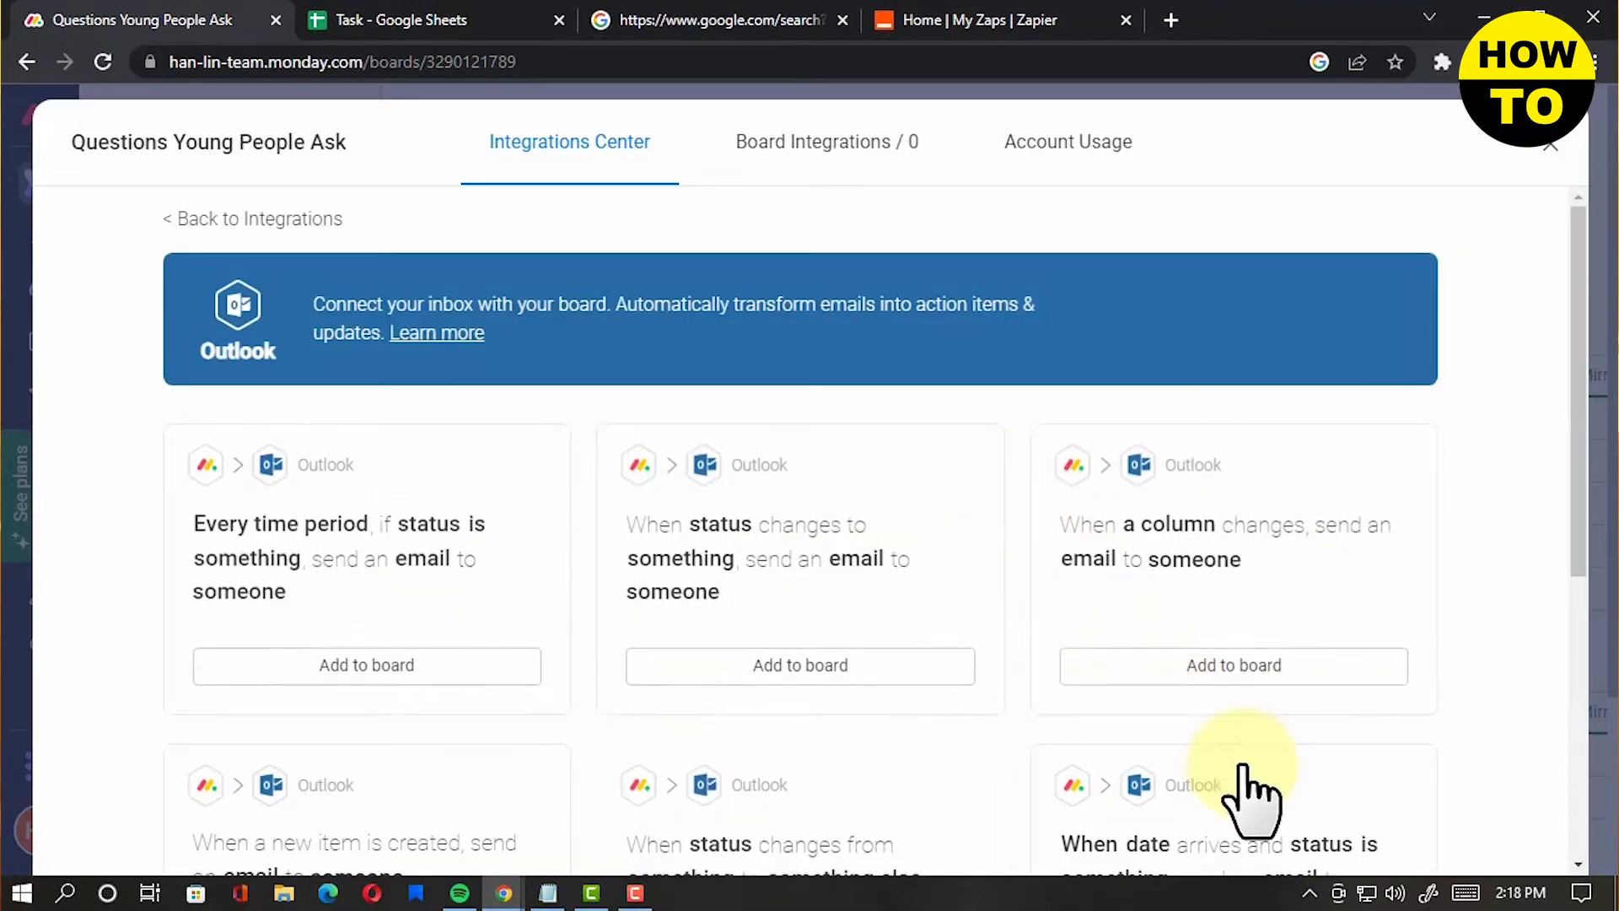
Review the Outlook recipes and add "When a new item is created, send an email to someone" to the board.
{"action": "scroll", "coordinate": [1239, 795], "scroll_direction": "down", "scroll_amount": 3}
{"action": "scroll", "coordinate": [1242, 767], "scroll_direction": "down", "scroll_amount": 3}
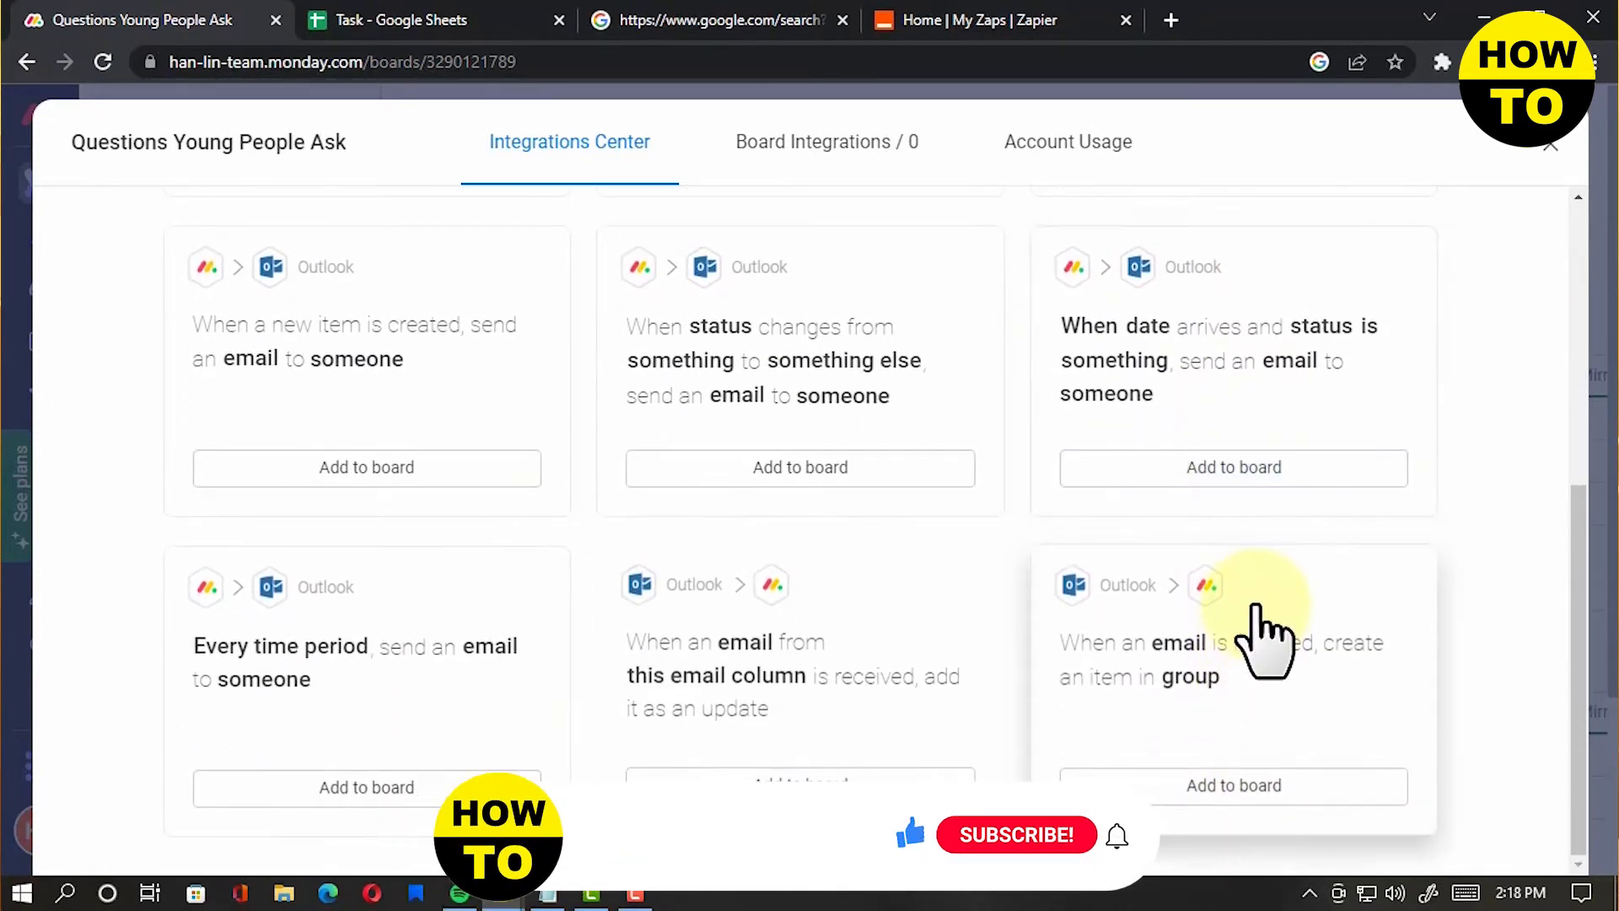
{"action": "scroll", "coordinate": [1265, 638], "scroll_direction": "up", "scroll_amount": 2}
{"action": "scroll", "coordinate": [1256, 632], "scroll_direction": "up", "scroll_amount": 4}
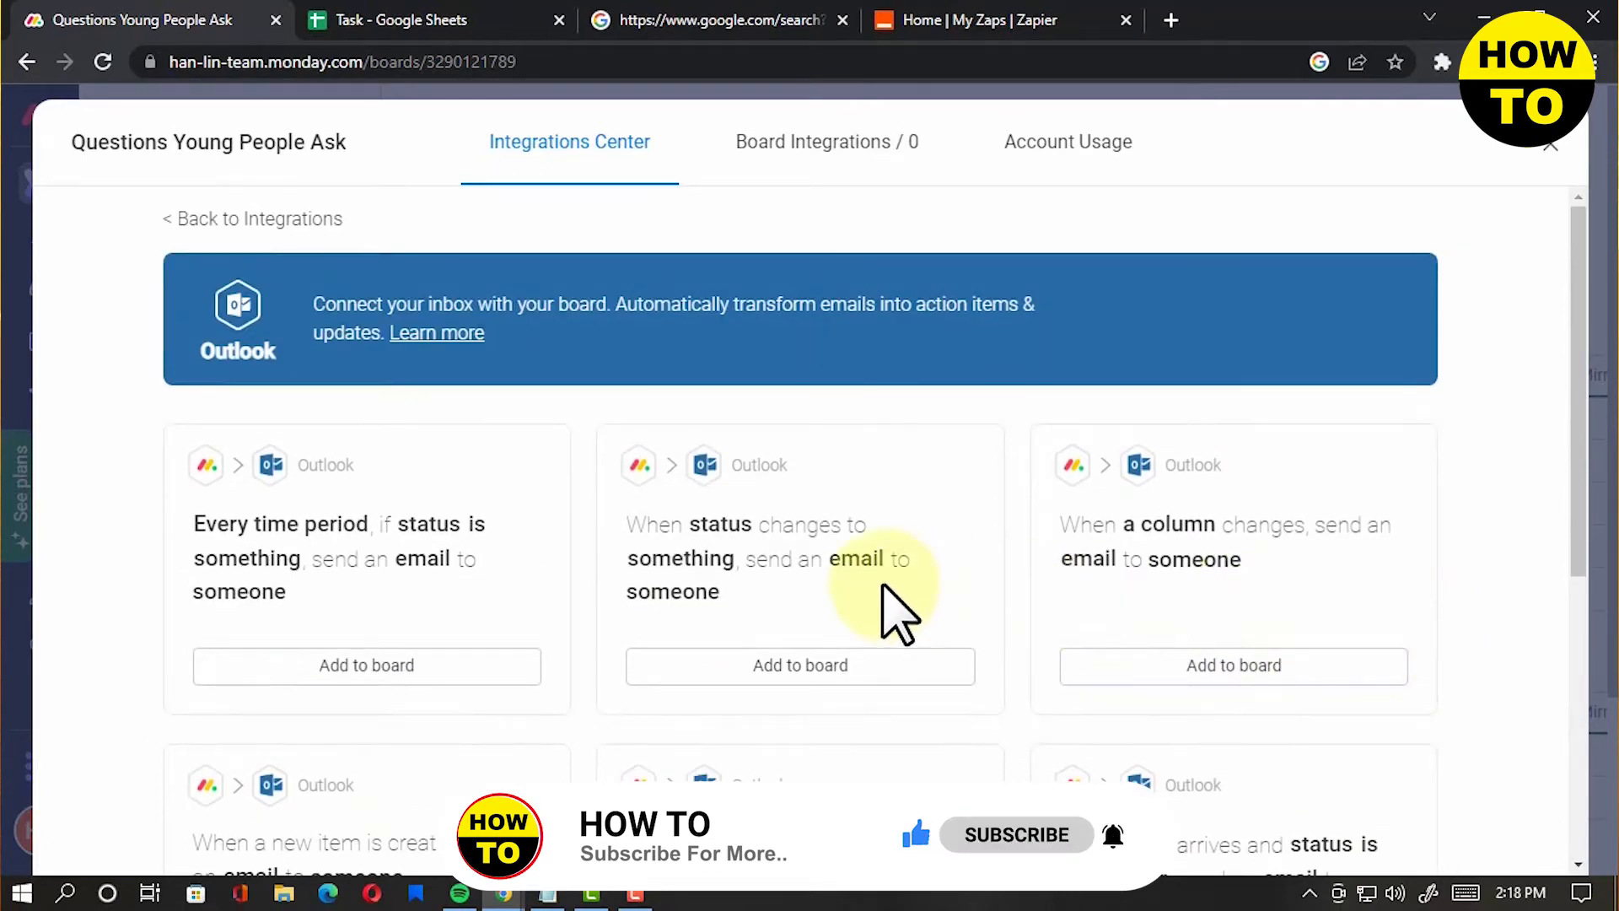
{"action": "scroll", "coordinate": [890, 595], "scroll_direction": "down", "scroll_amount": 1}
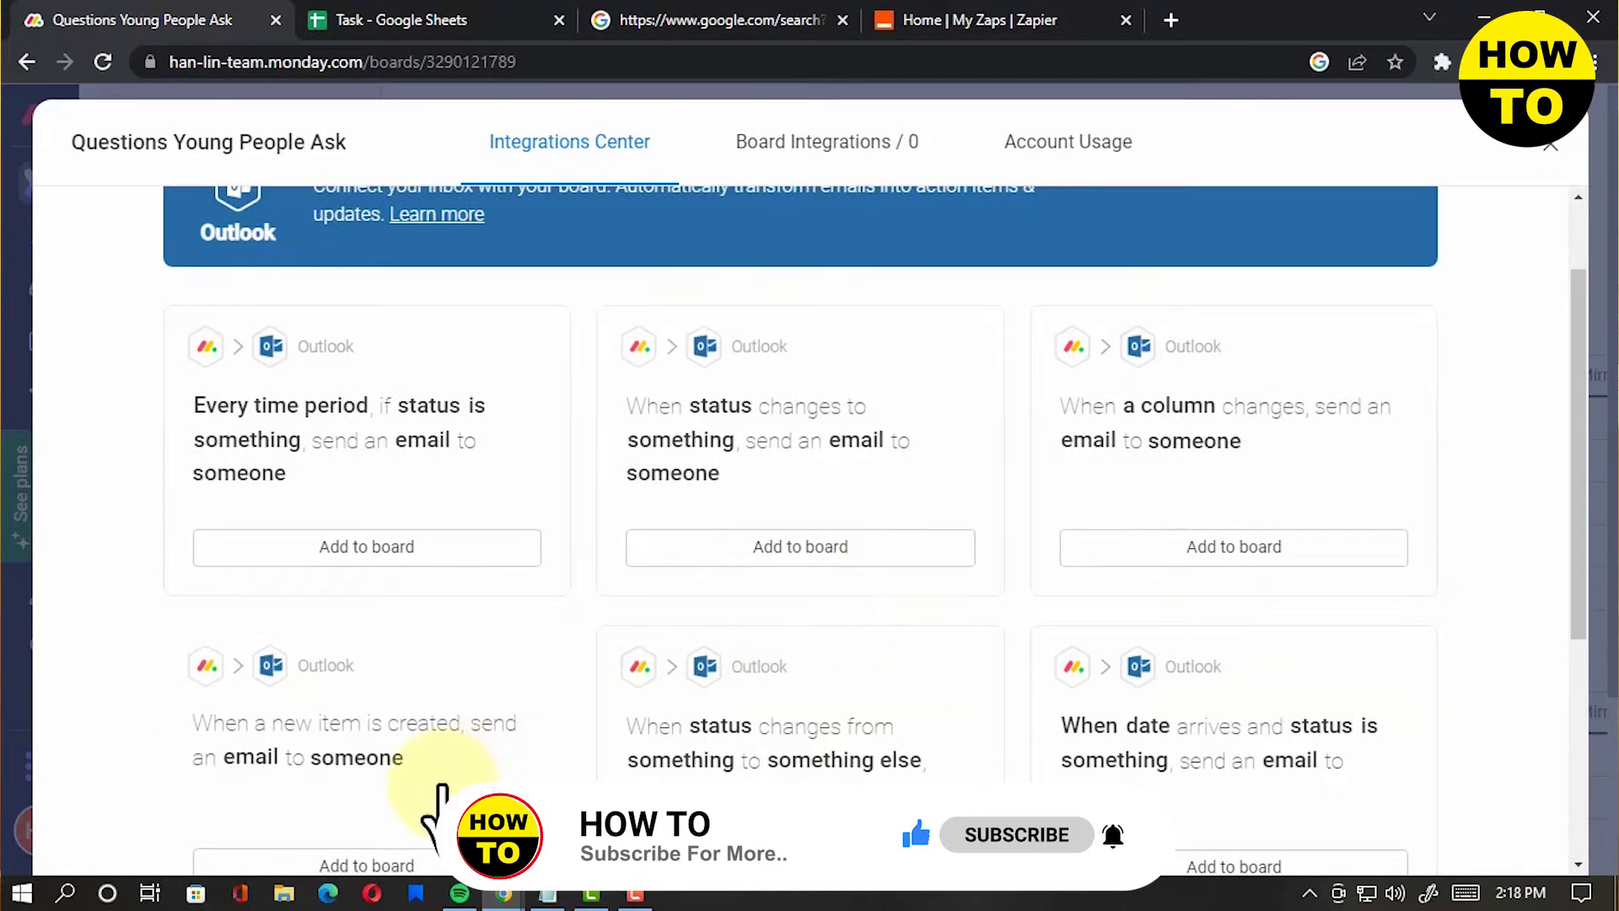
{"action": "scroll", "coordinate": [439, 801], "scroll_direction": "down", "scroll_amount": 1}
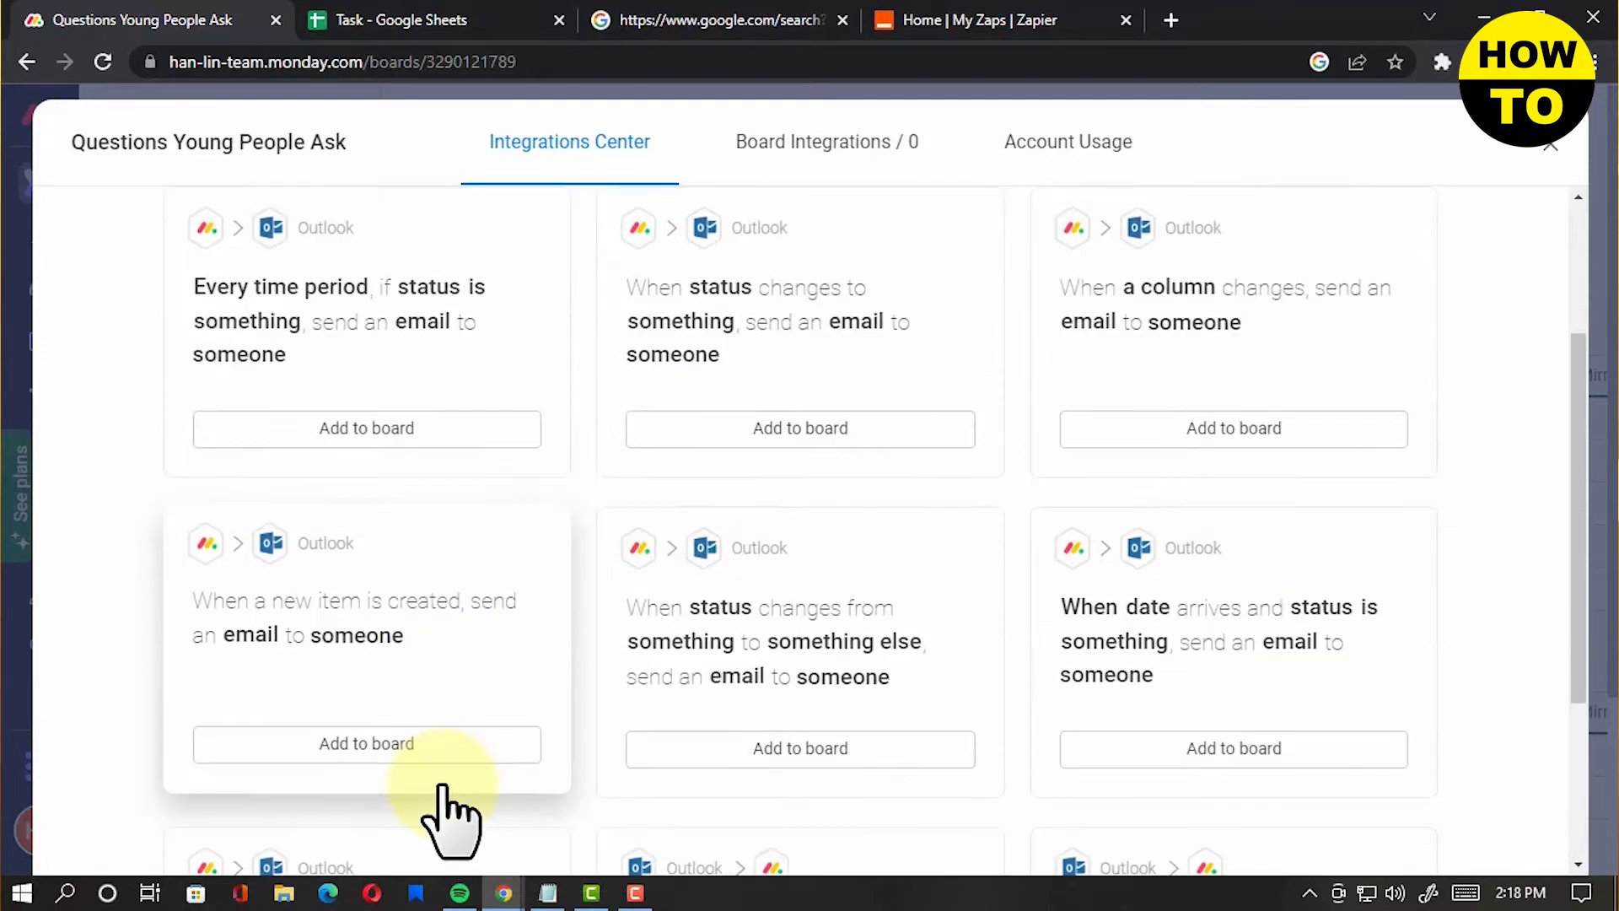
{"action": "left_click", "coordinate": [452, 646]}
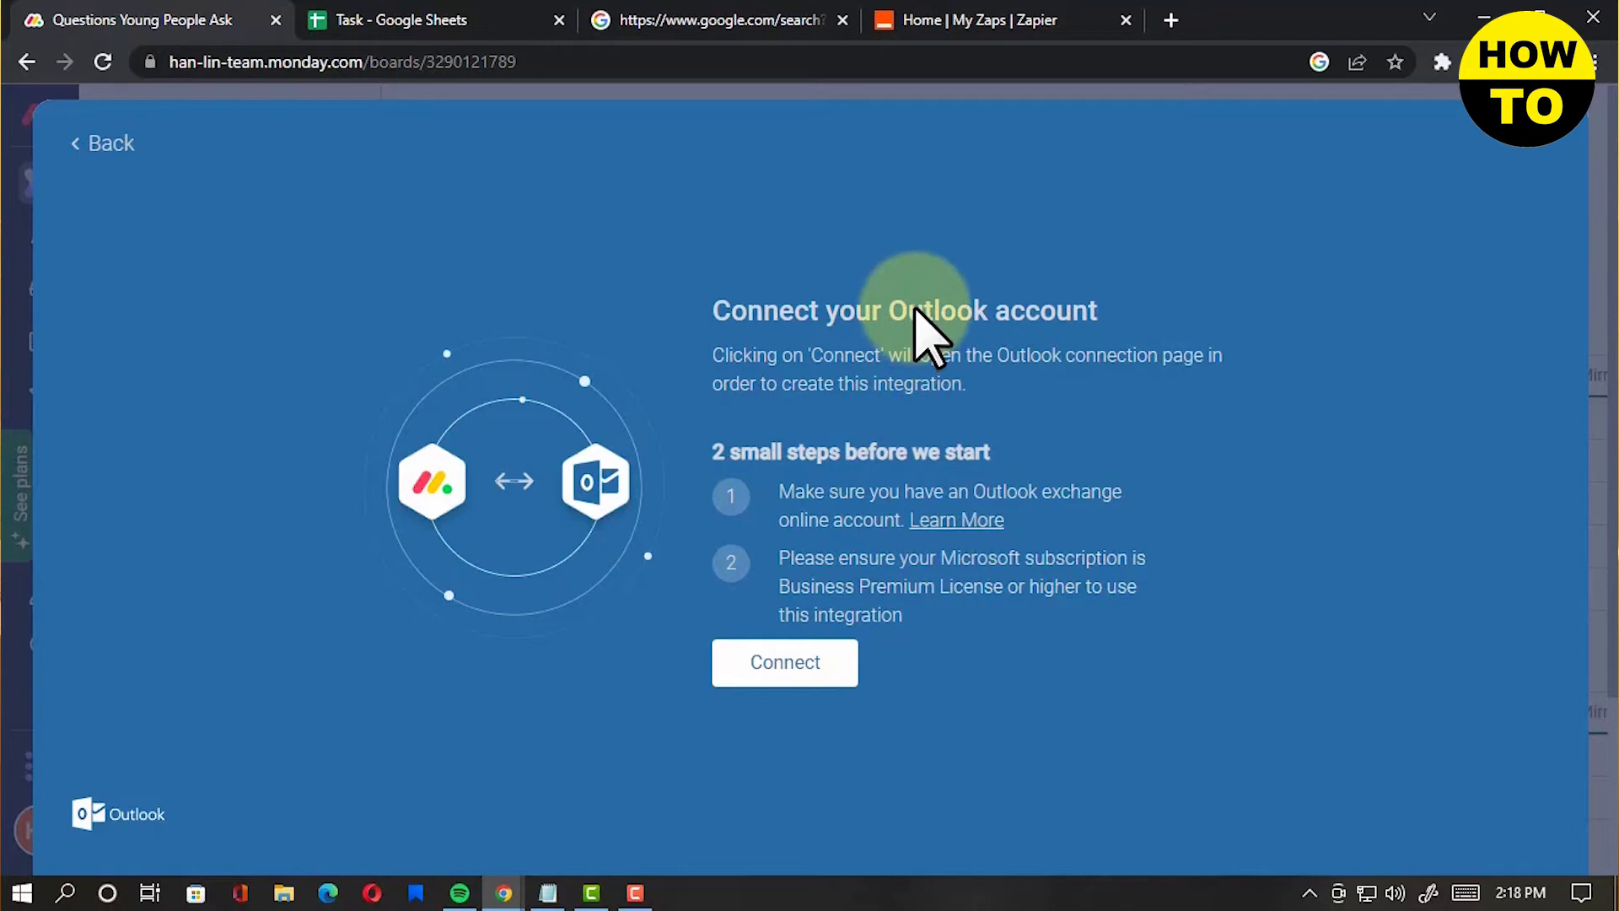
Switch to Zapier, look over the existing Zaps, and create a new Zap.
{"action": "left_click", "coordinate": [1054, 32]}
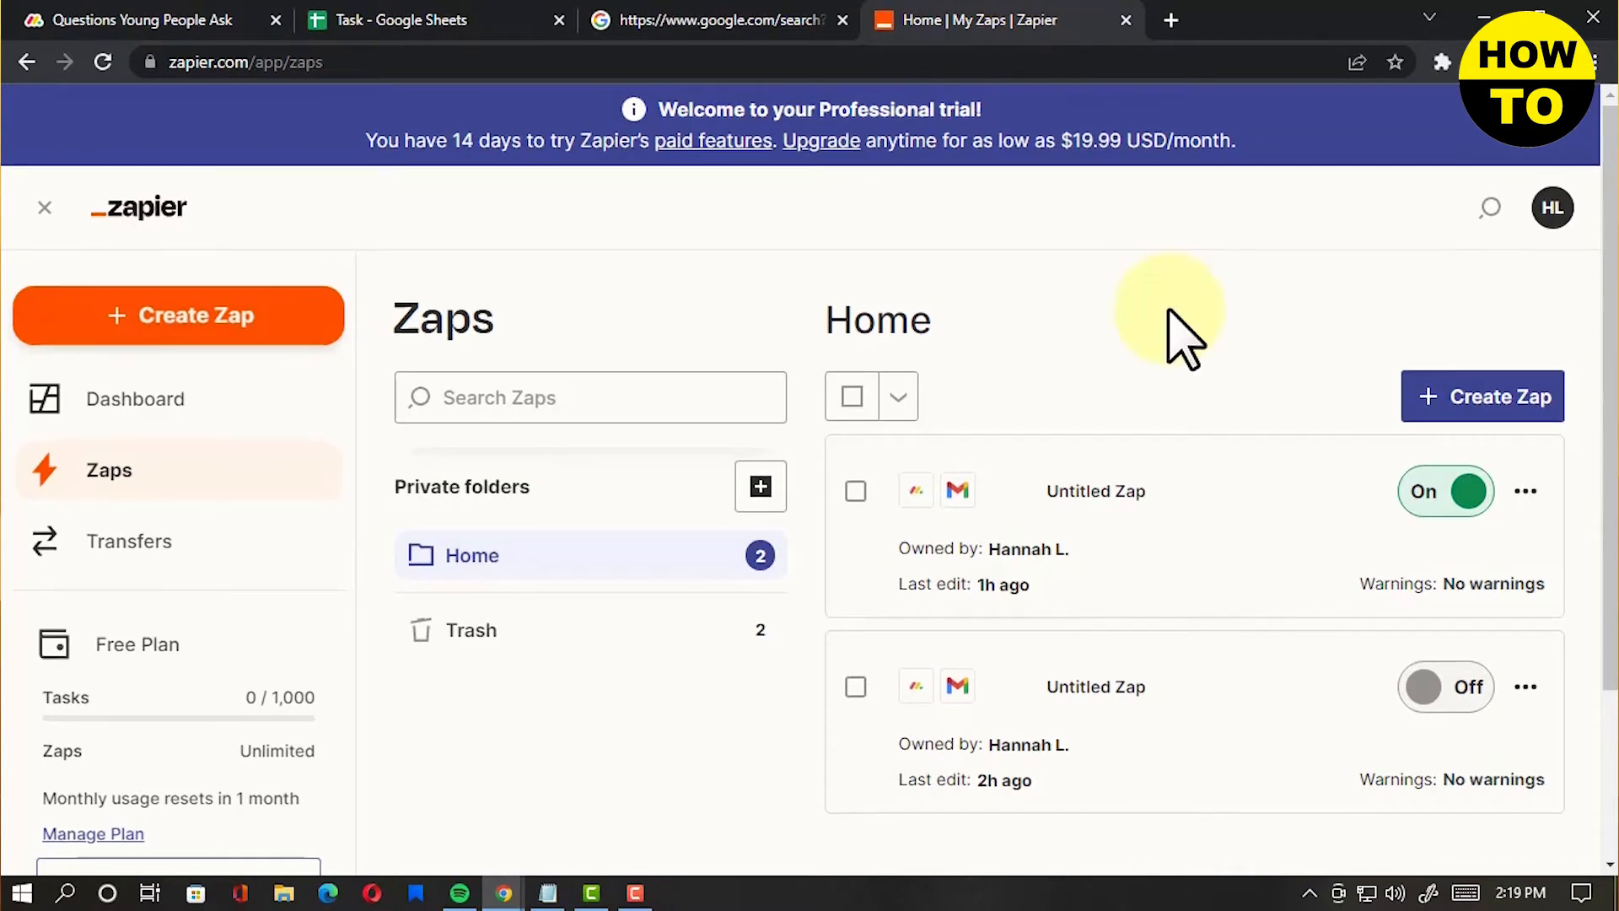
{"action": "scroll", "coordinate": [1167, 336], "scroll_direction": "down", "scroll_amount": 2}
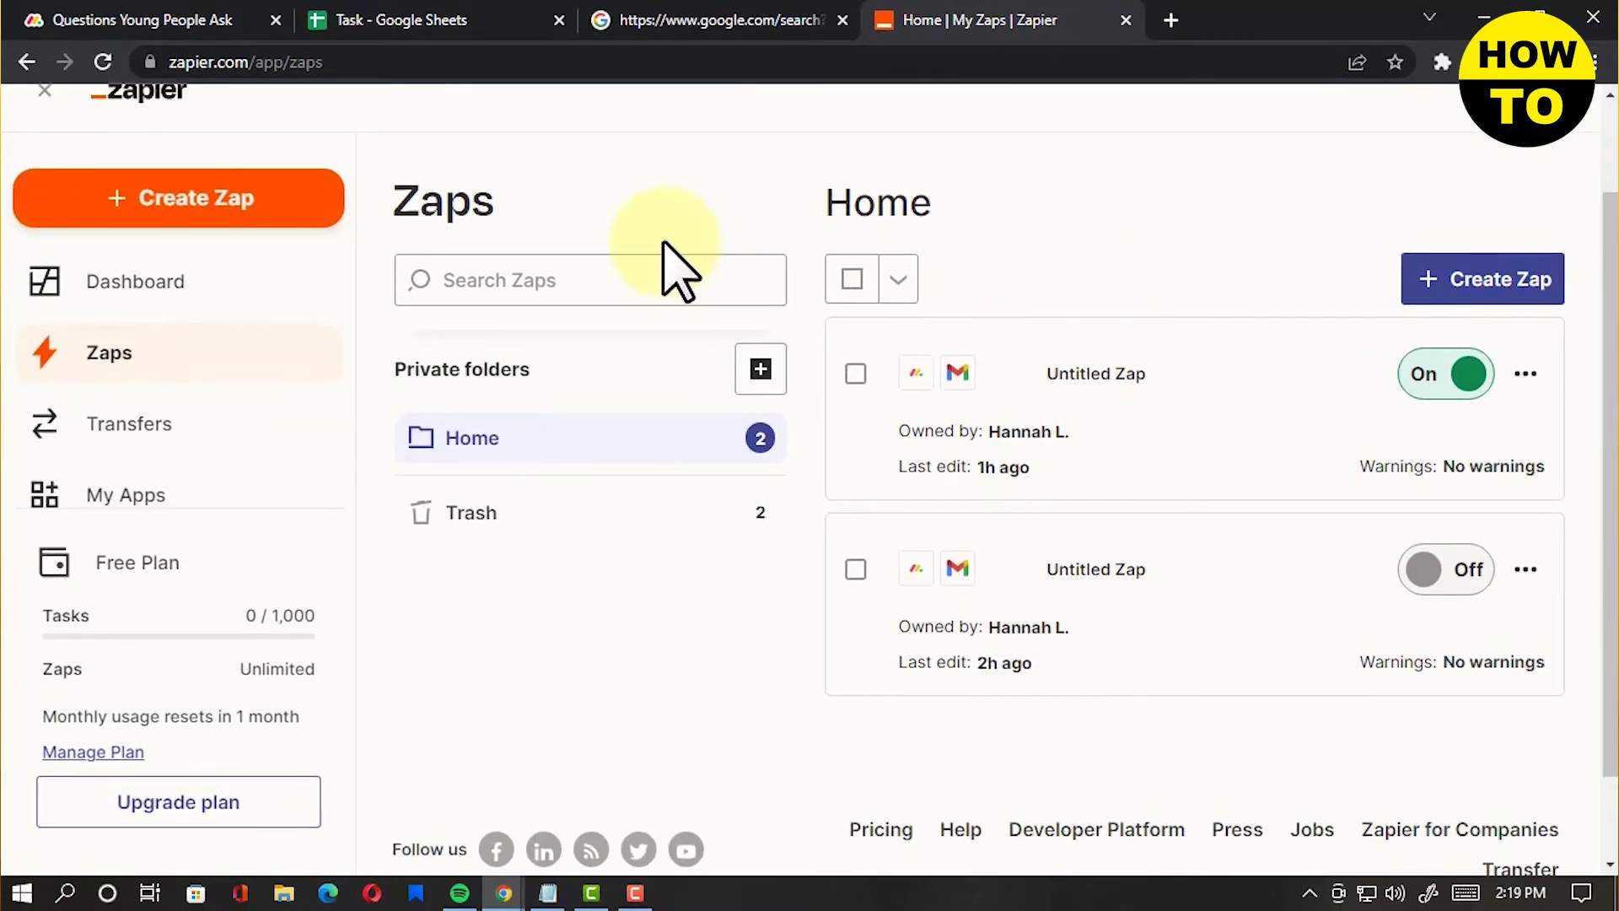
{"action": "scroll", "coordinate": [675, 270], "scroll_direction": "up", "scroll_amount": 2}
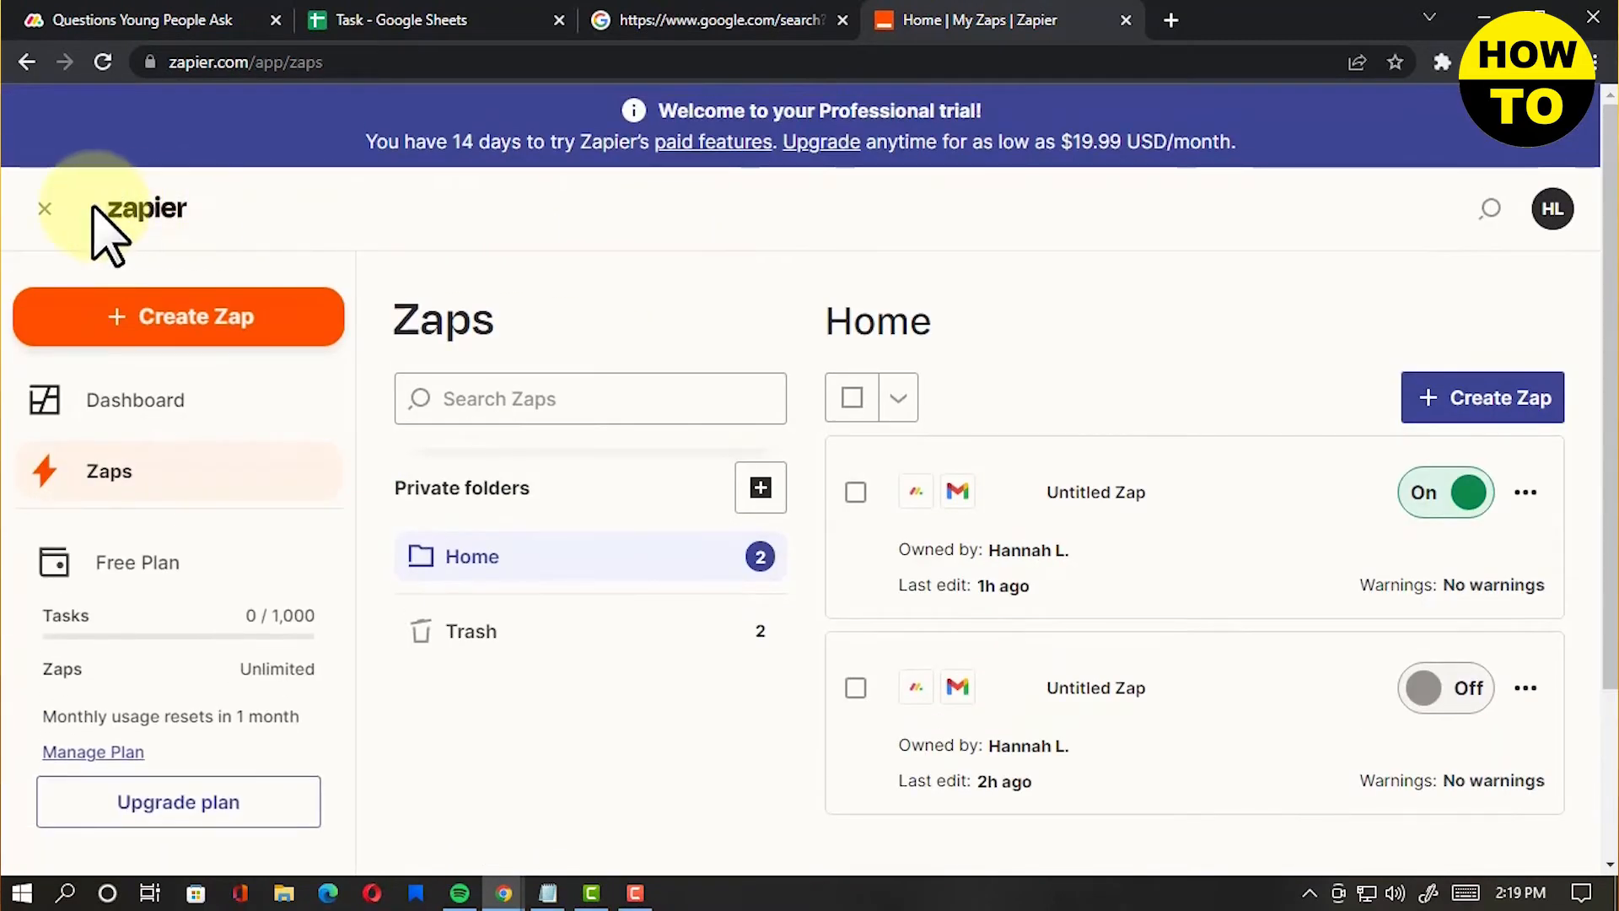
{"action": "left_click", "coordinate": [263, 321]}
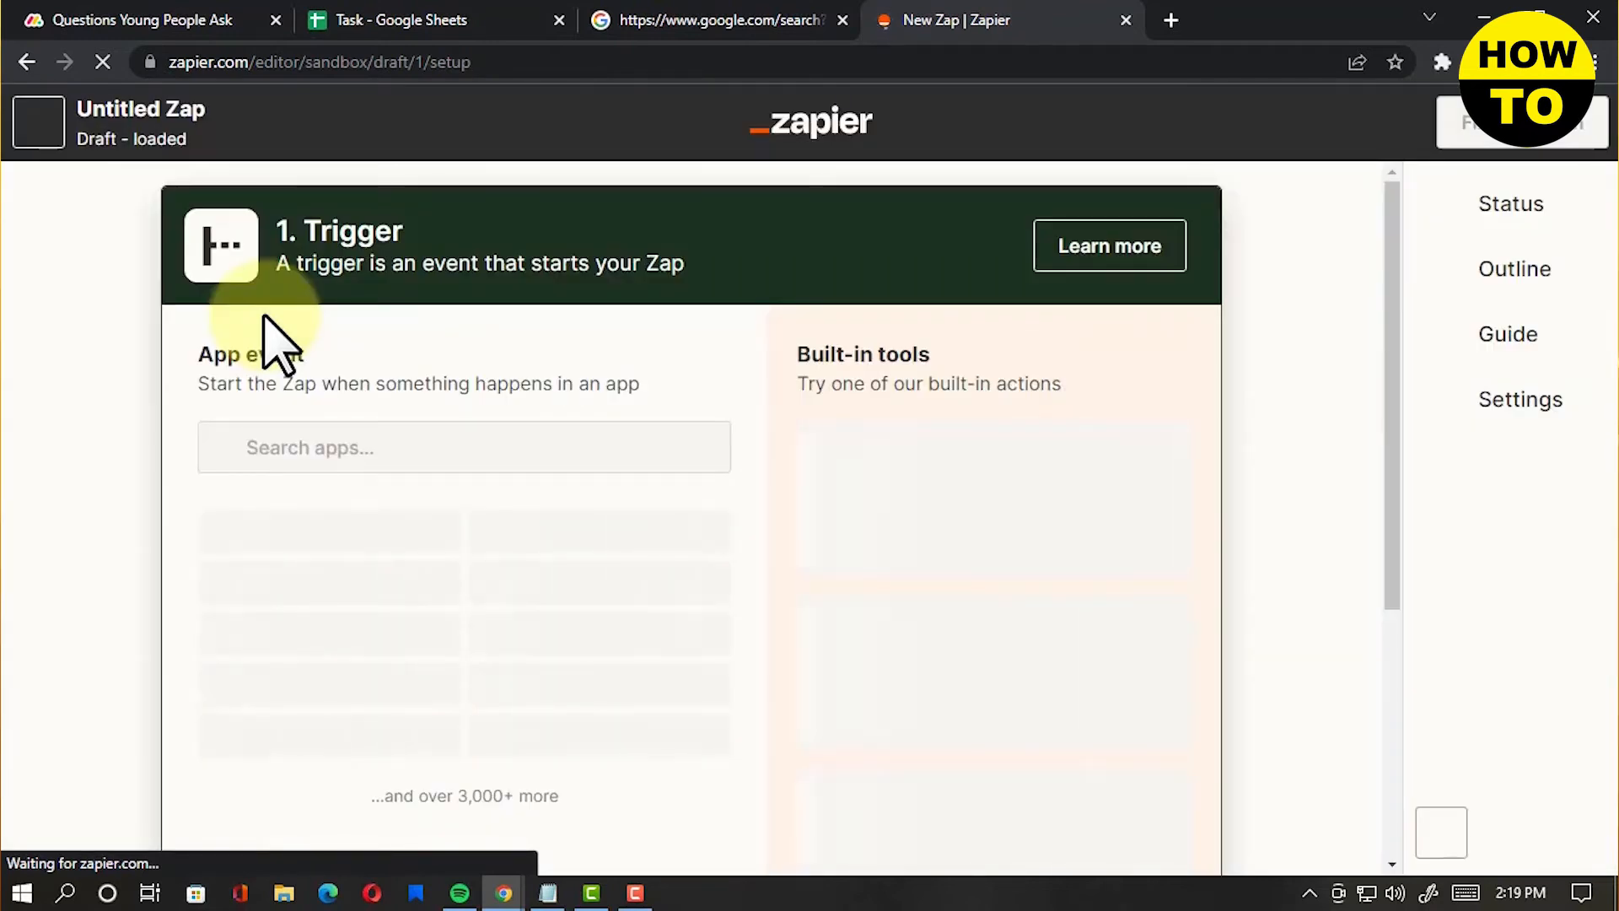
Name the new Zap "Monday to Outlook" and dismiss the auto-save notice.
{"action": "scroll", "coordinate": [609, 487], "scroll_direction": "down", "scroll_amount": 5}
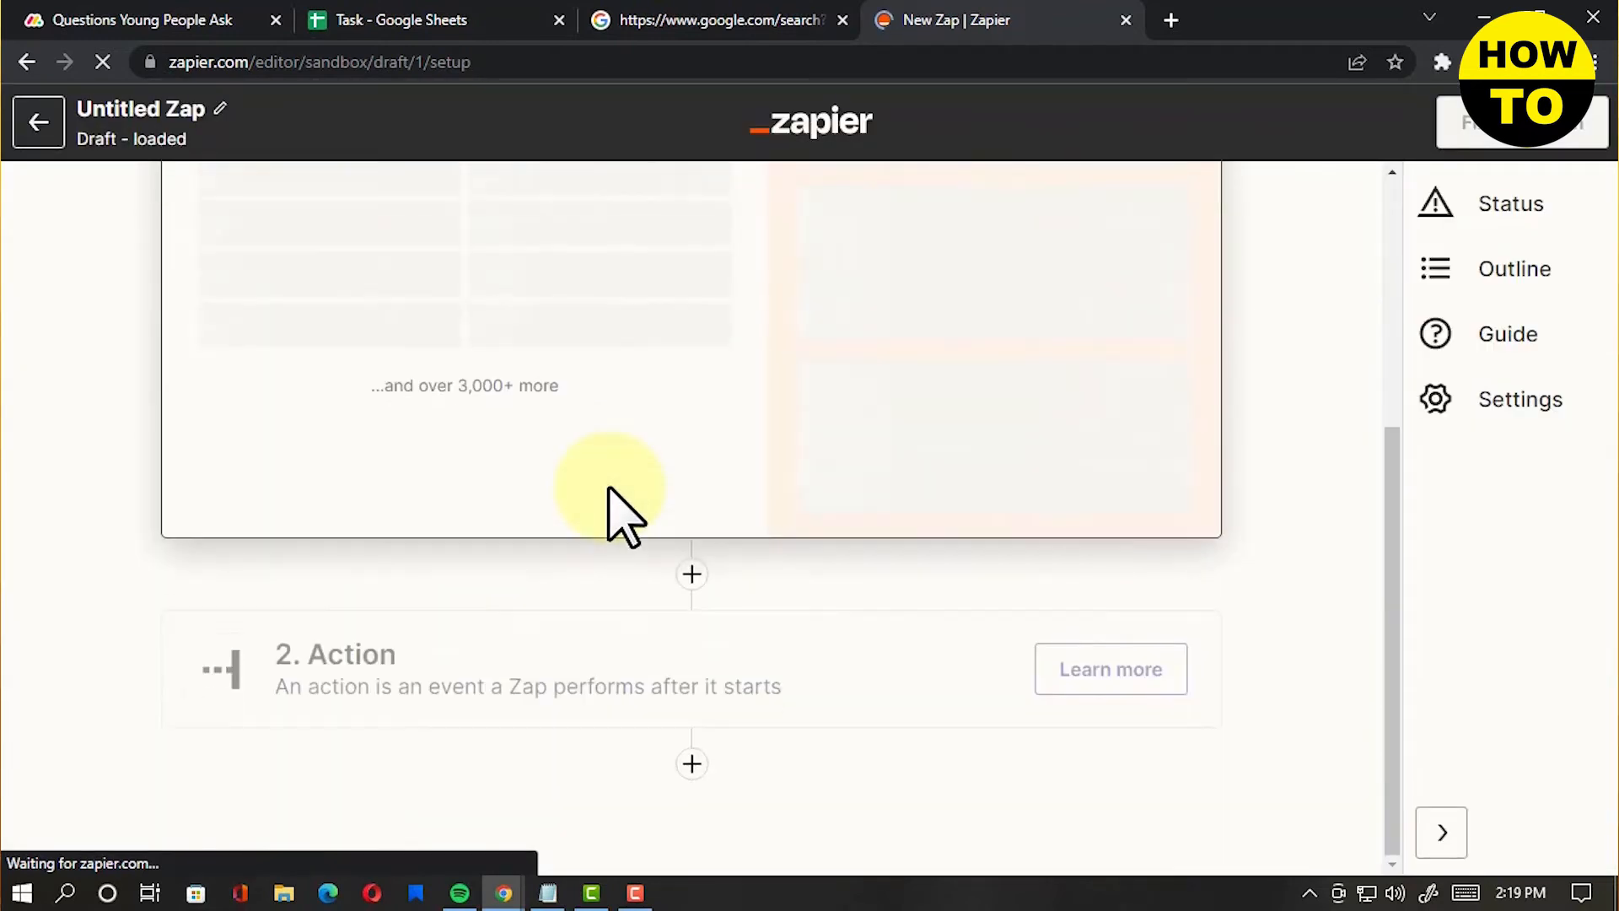
{"action": "scroll", "coordinate": [608, 488], "scroll_direction": "up", "scroll_amount": 5}
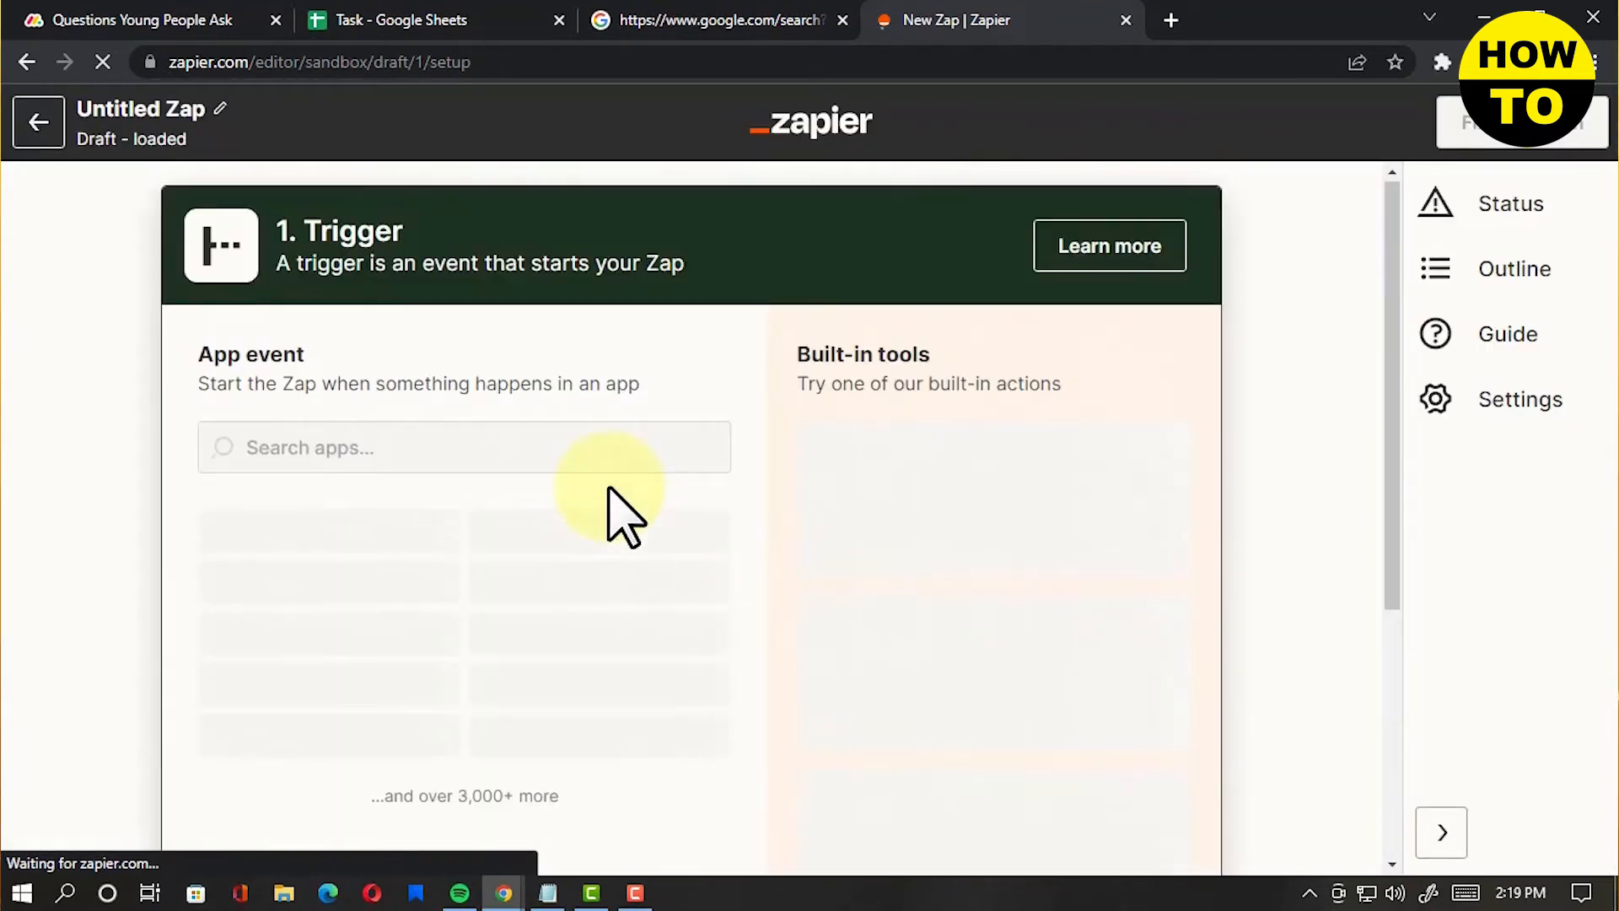
{"action": "left_click", "coordinate": [205, 108]}
{"action": "type", "text": "U"}
{"action": "key", "text": "BackSpace"}
{"action": "type", "text": "MO"}
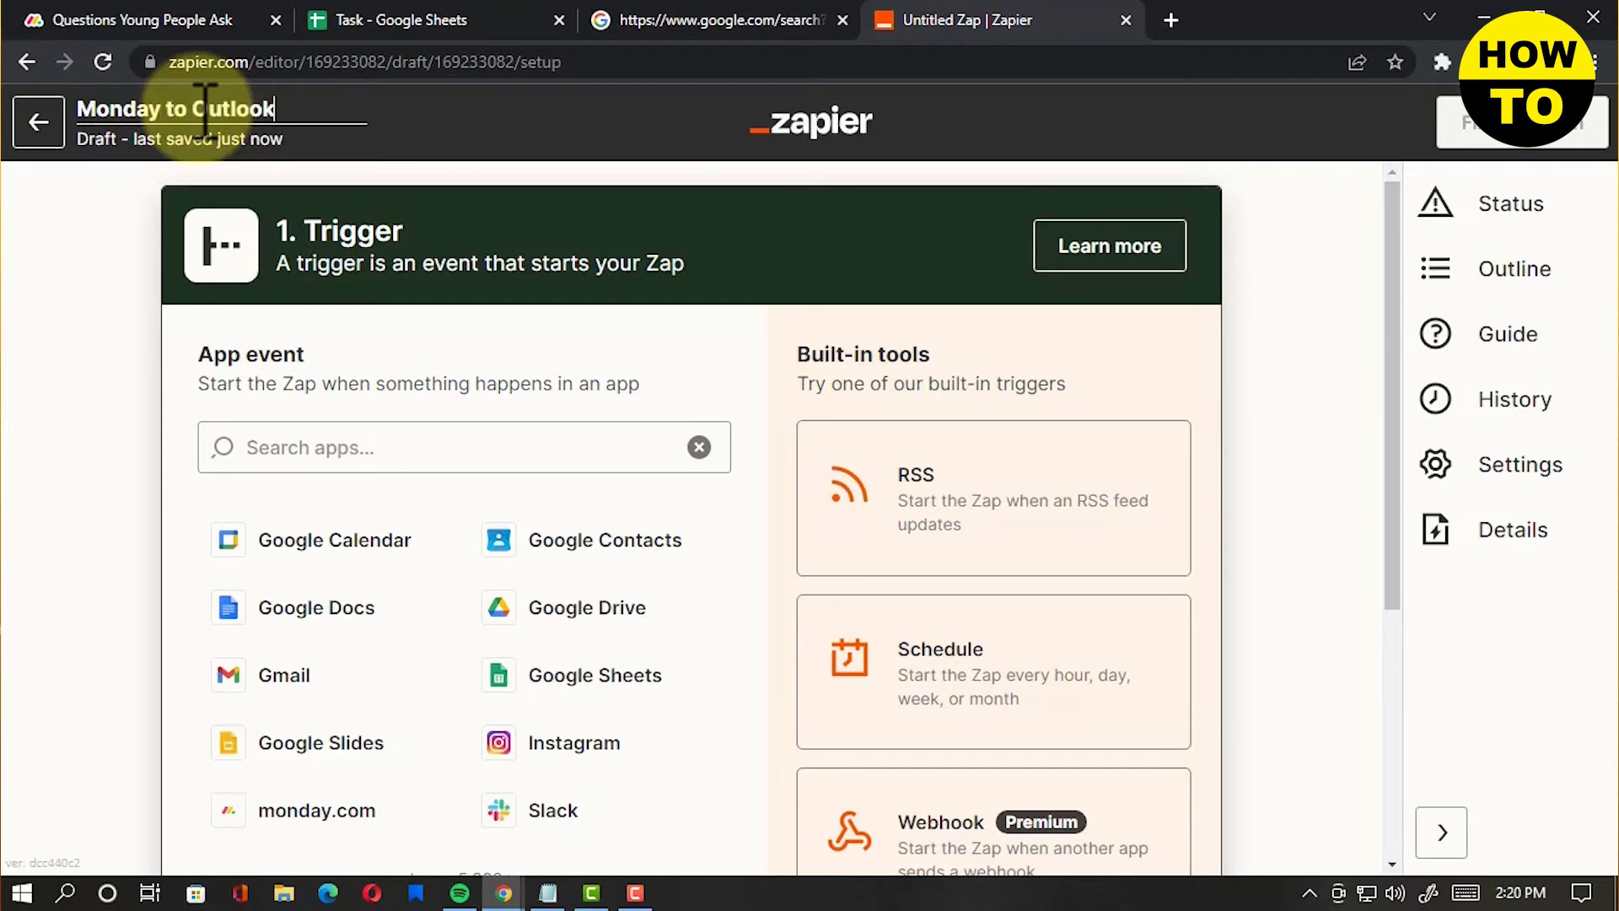
{"action": "left_click", "coordinate": [453, 133]}
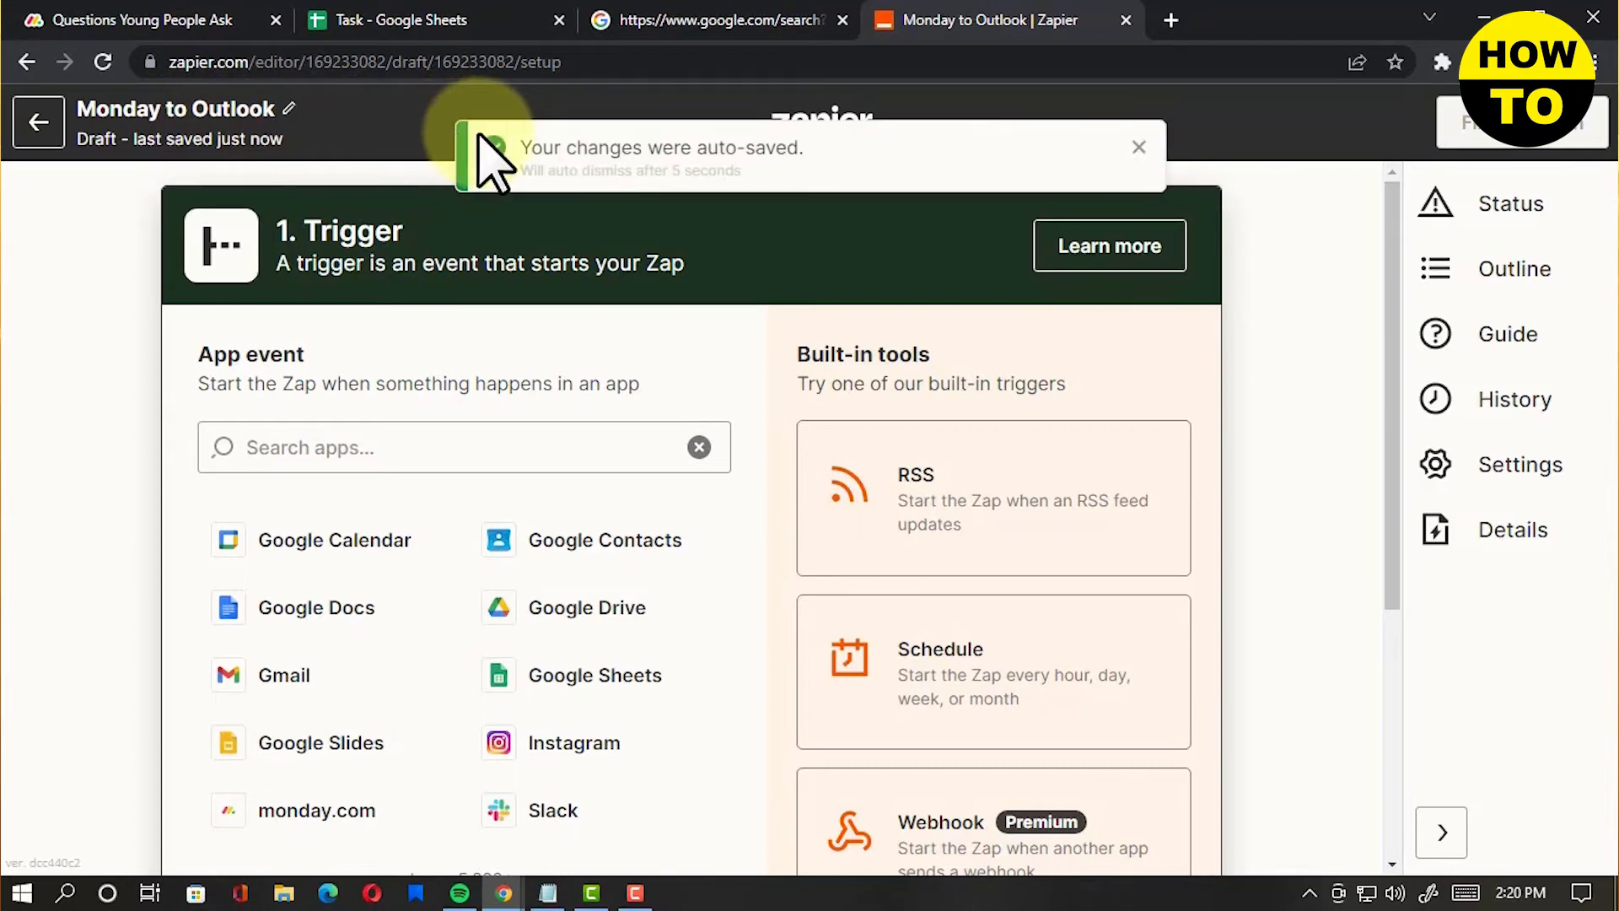
{"action": "left_click", "coordinate": [1138, 148]}
Search the trigger apps for monday and choose monday.com as the Zap's trigger app.
{"action": "scroll", "coordinate": [562, 407], "scroll_direction": "down", "scroll_amount": 4}
{"action": "scroll", "coordinate": [568, 405], "scroll_direction": "up", "scroll_amount": 4}
{"action": "left_click_drag", "start_coordinate": [392, 227], "coordinate": [306, 225]}
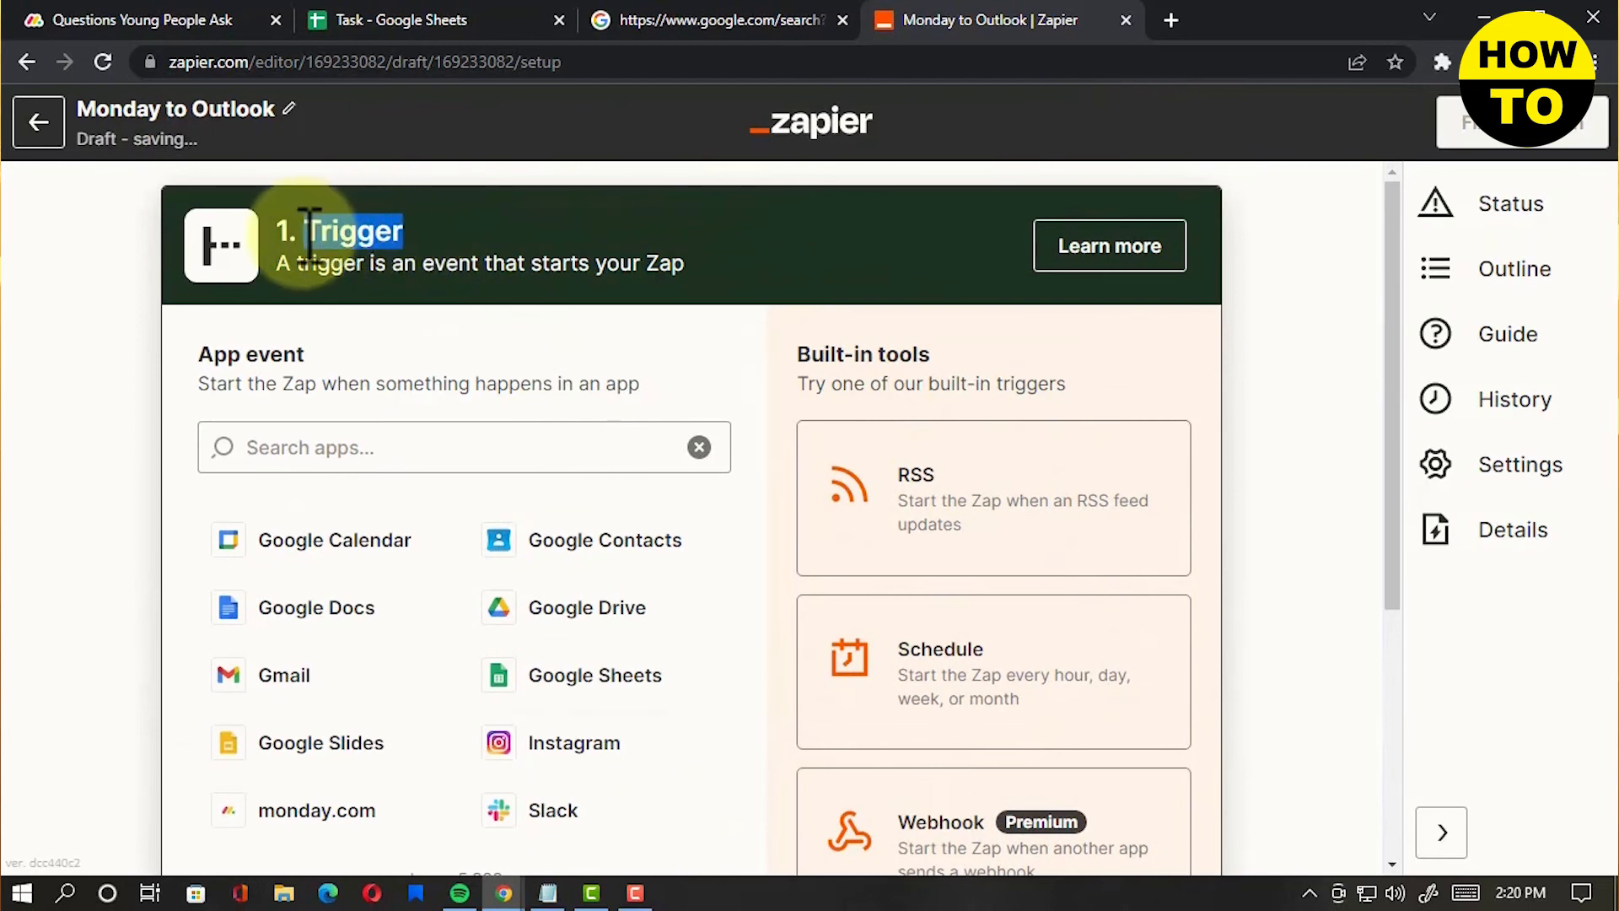
{"action": "left_click", "coordinate": [380, 448]}
{"action": "type", "text": "monday"}
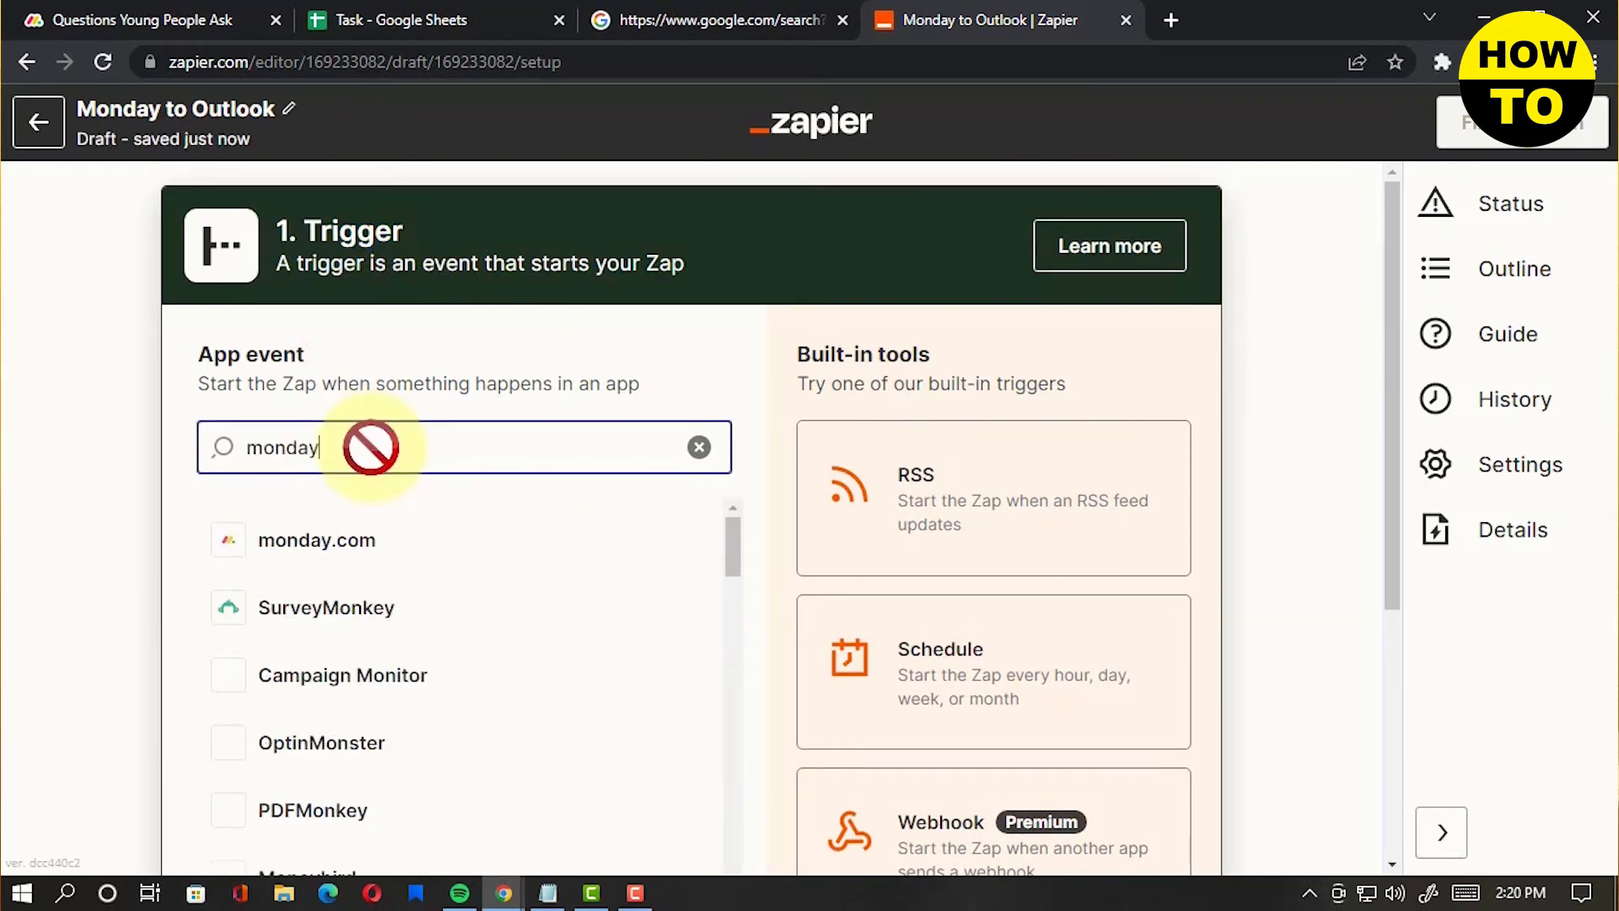
{"action": "left_click", "coordinate": [432, 547]}
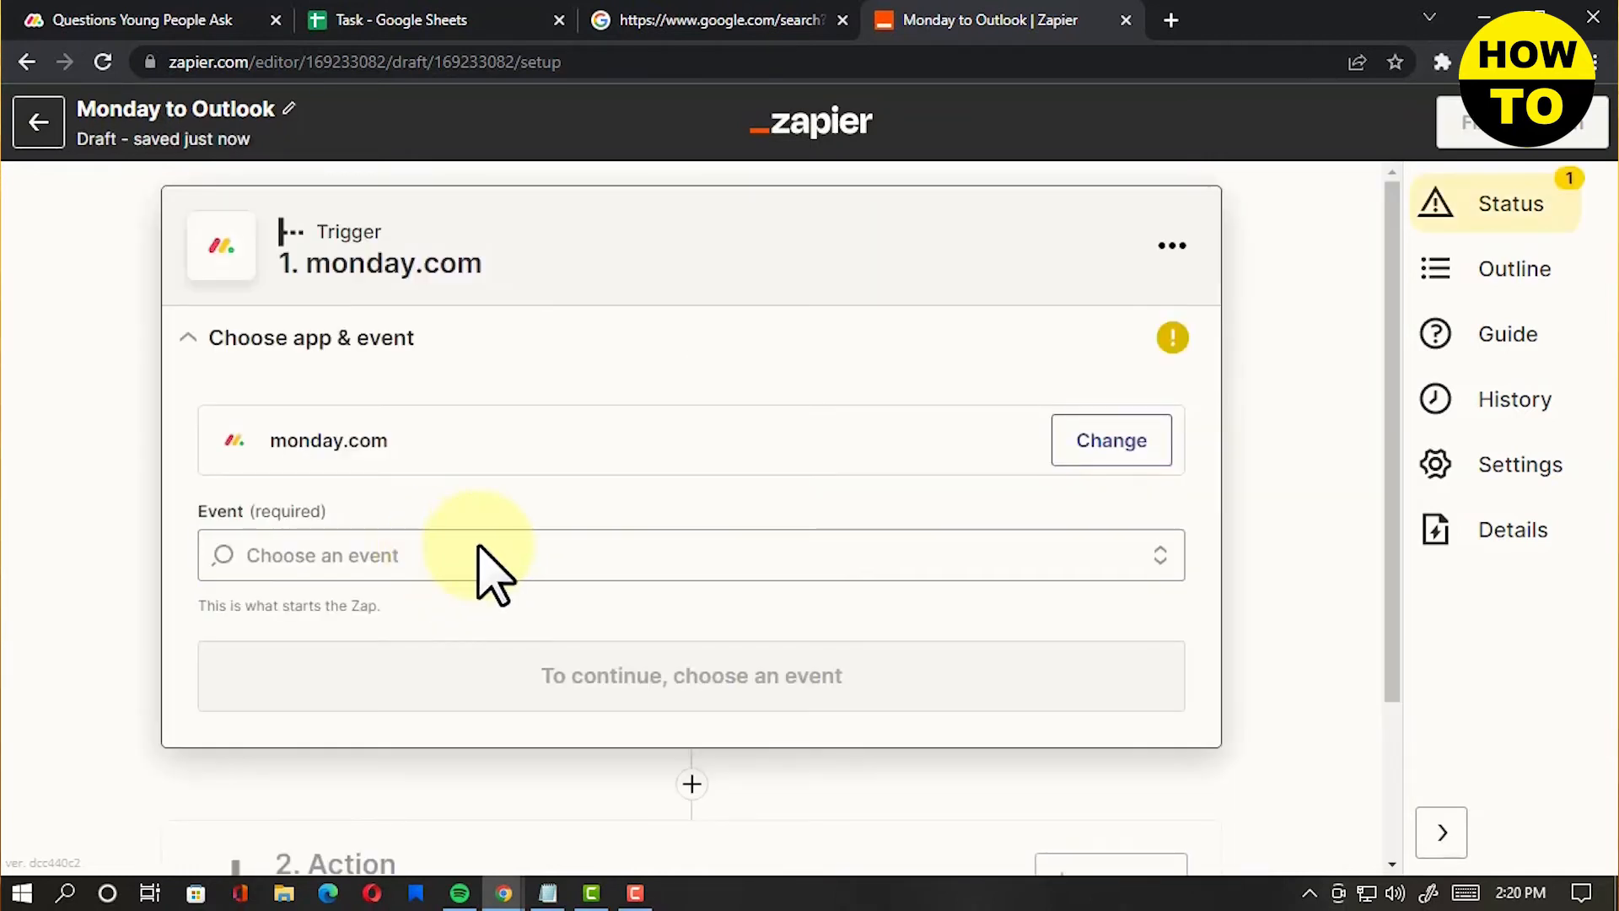
Set the monday.com trigger event to New Board and continue to the account selection.
{"action": "left_click", "coordinate": [763, 553]}
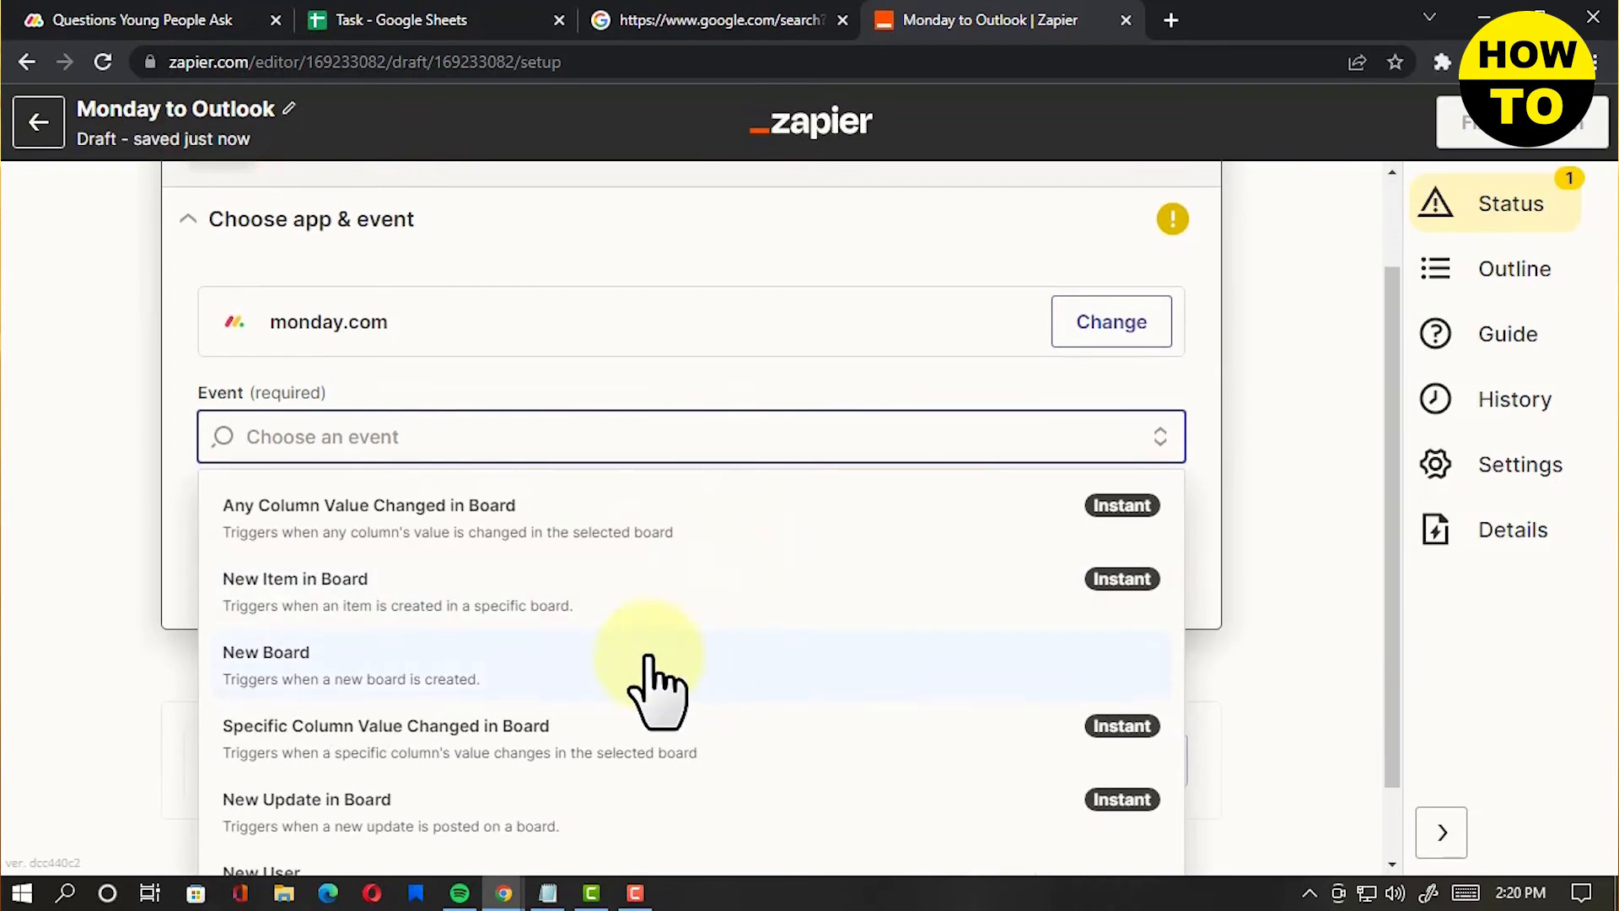
{"action": "left_click", "coordinate": [660, 679]}
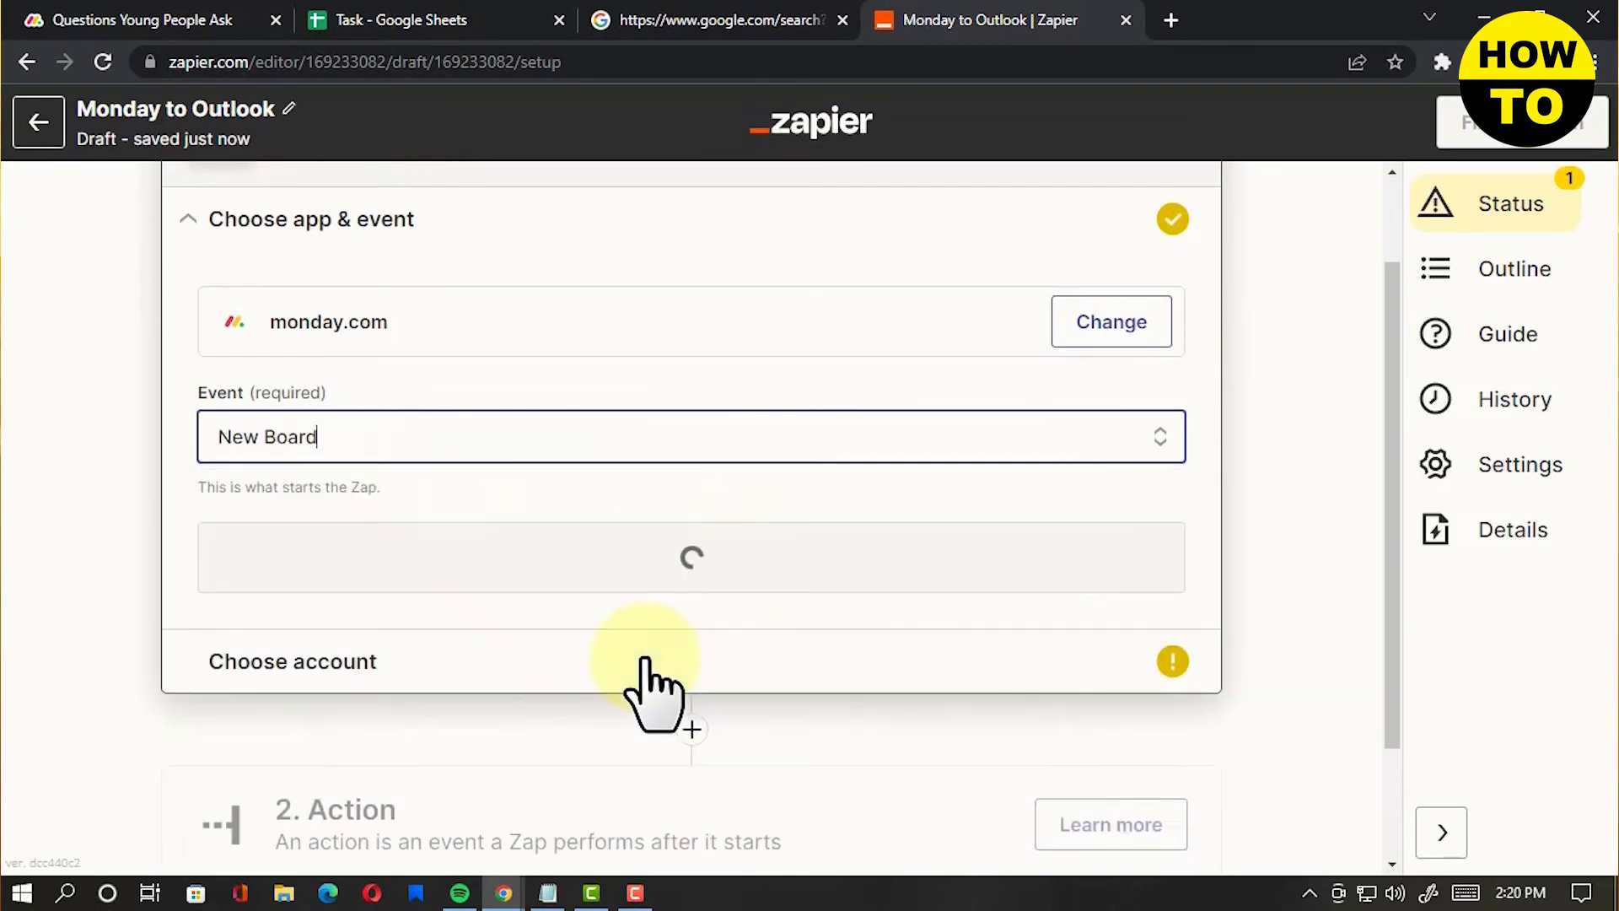
{"action": "left_click", "coordinate": [877, 574]}
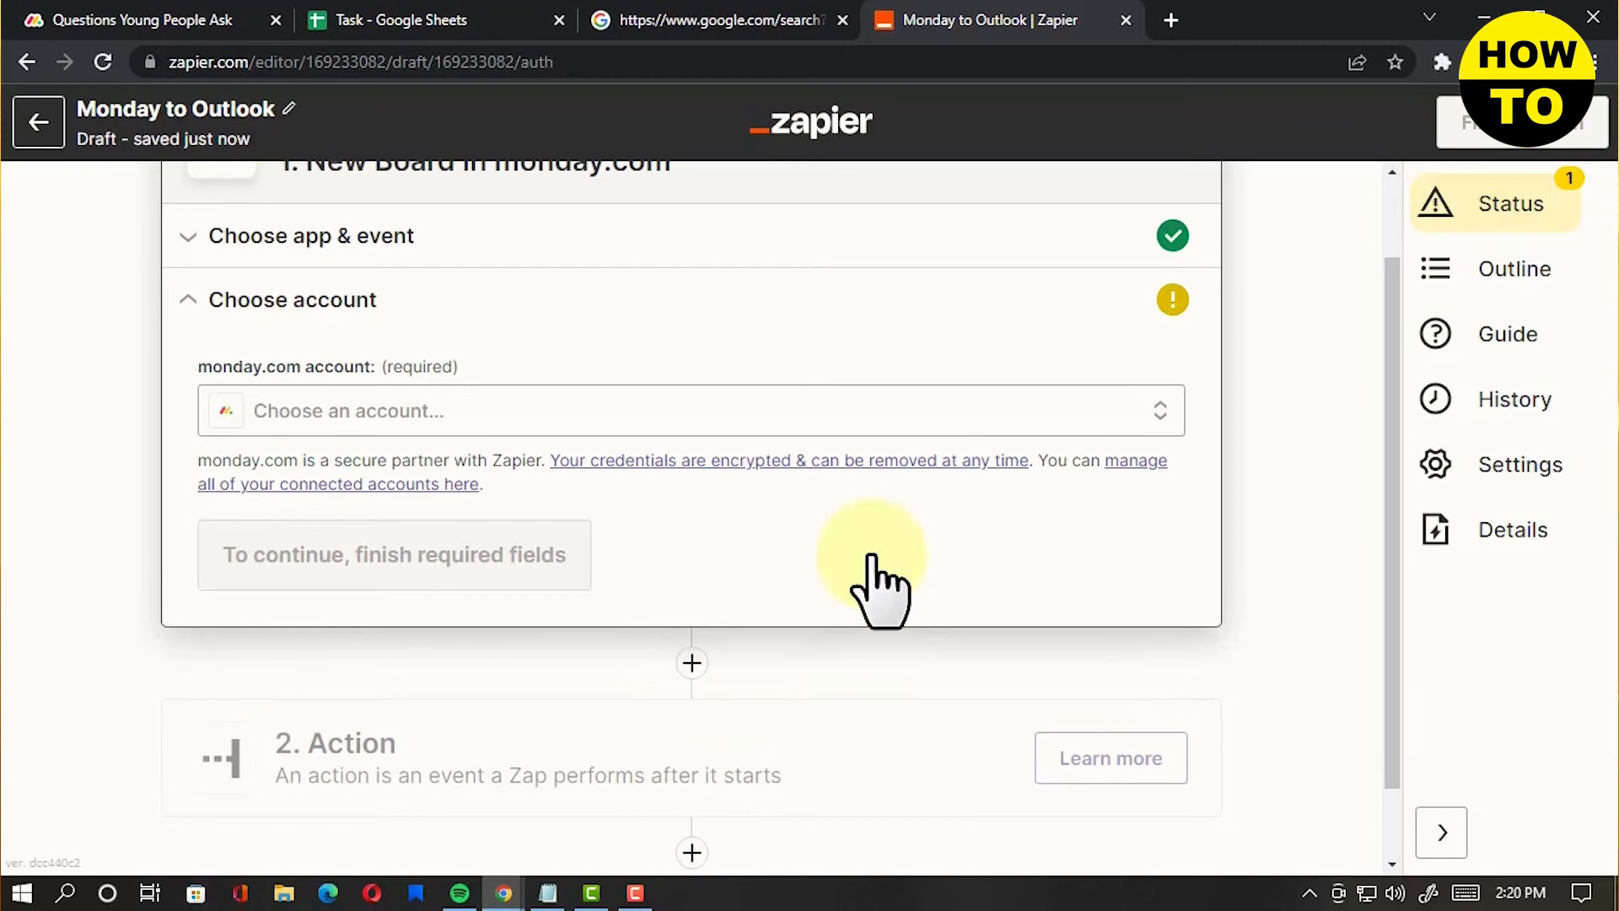
Select the existing personal monday.com account for the trigger and continue to the trigger test.
{"action": "left_click", "coordinate": [350, 426]}
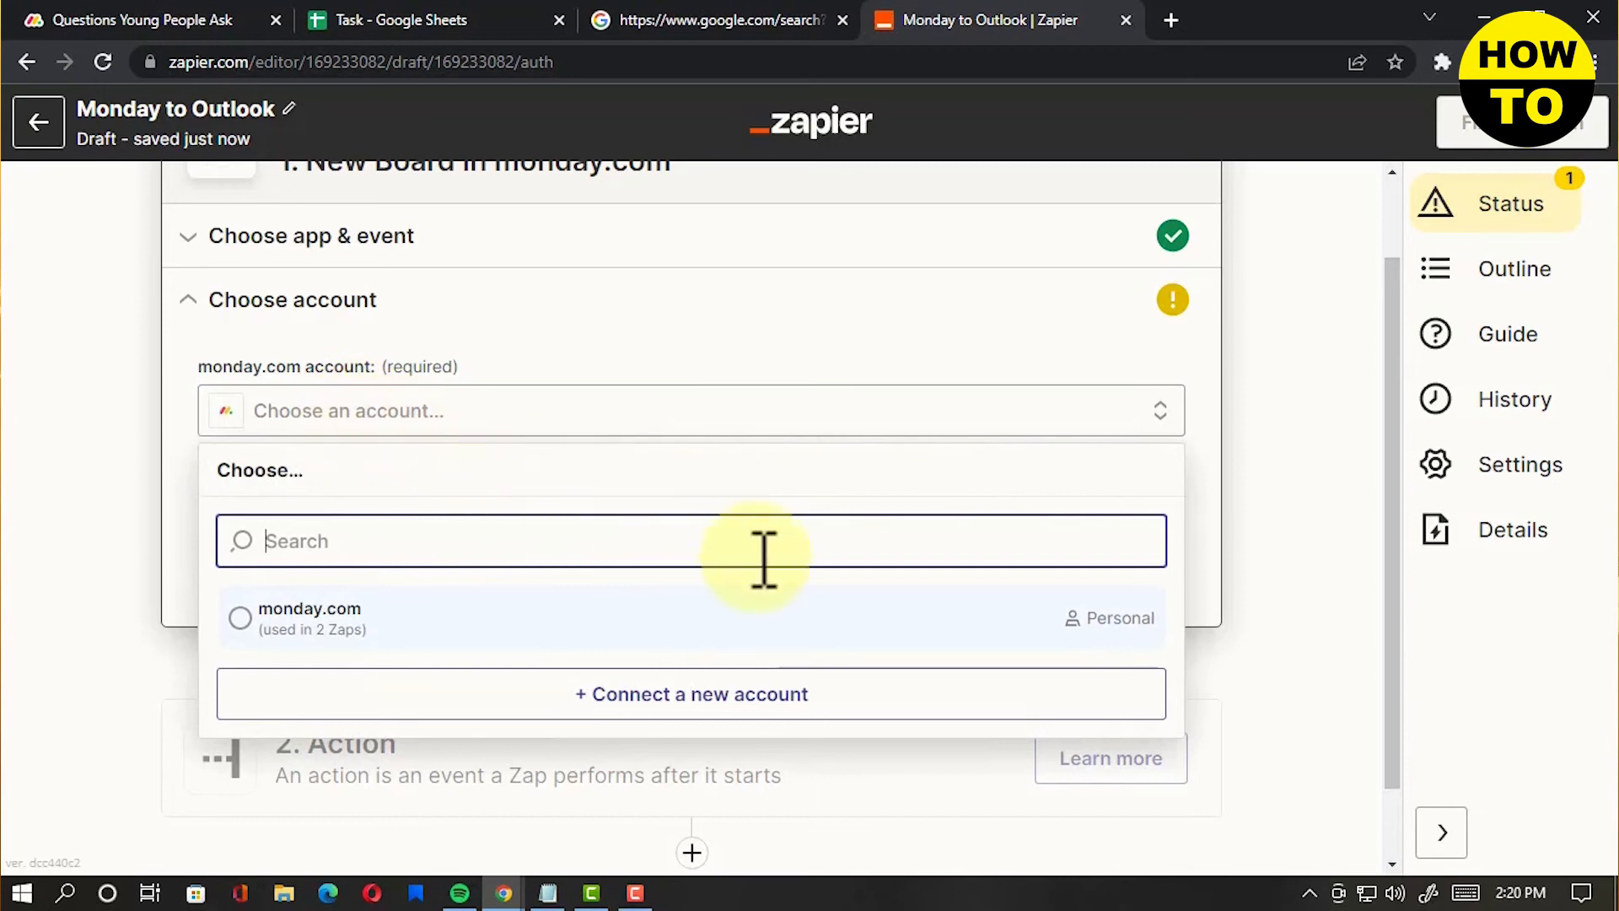
{"action": "left_click", "coordinate": [961, 654]}
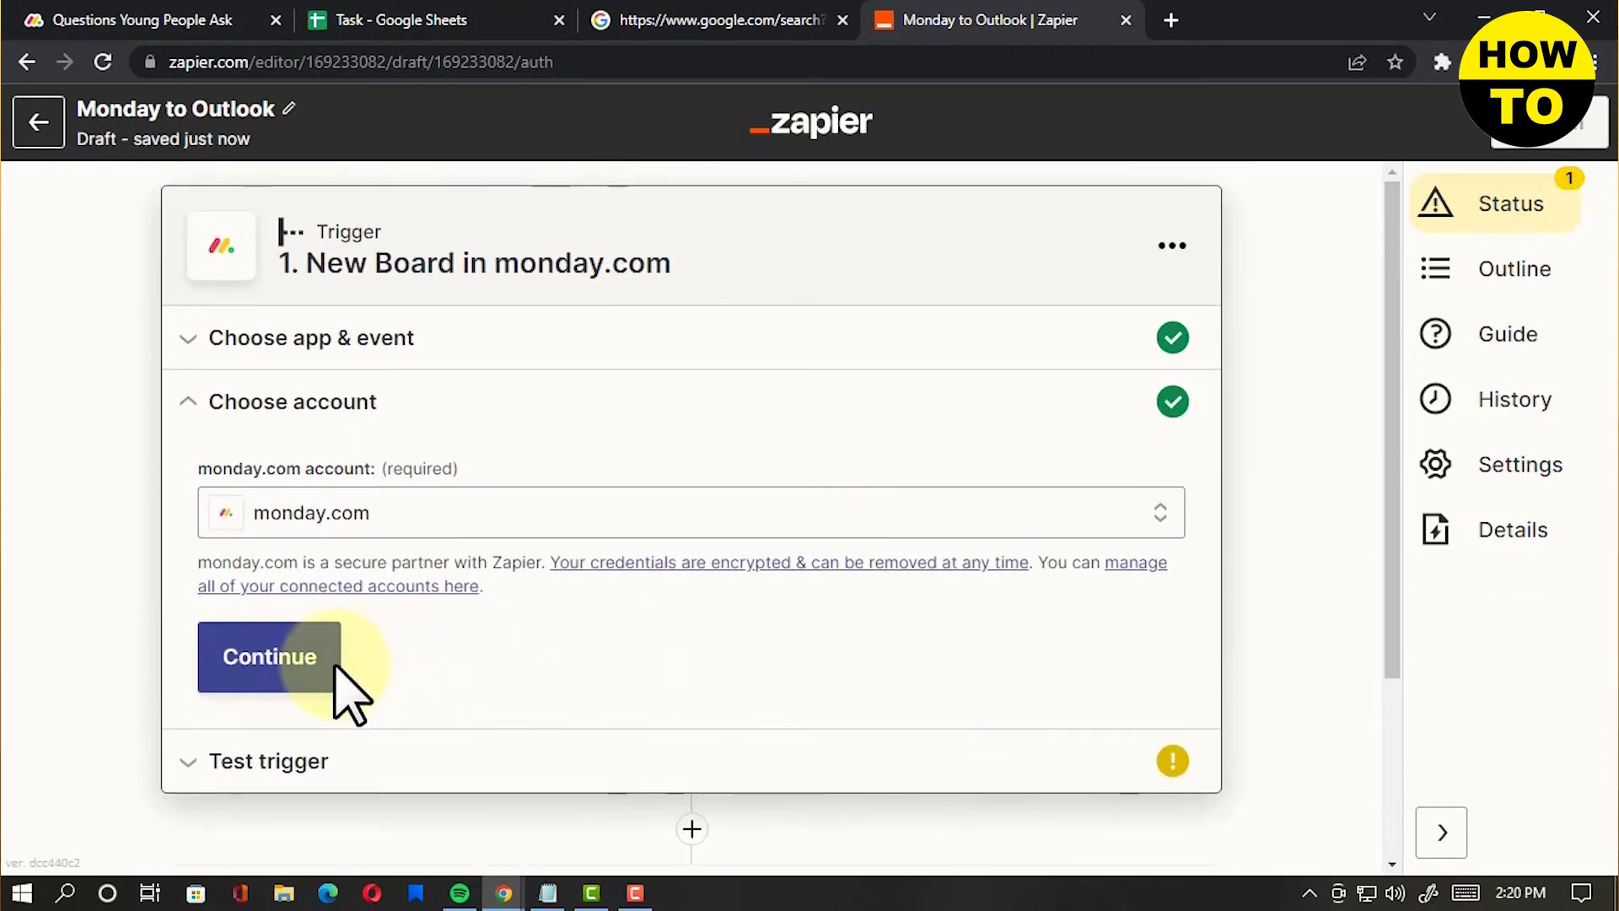
{"action": "left_click", "coordinate": [331, 668]}
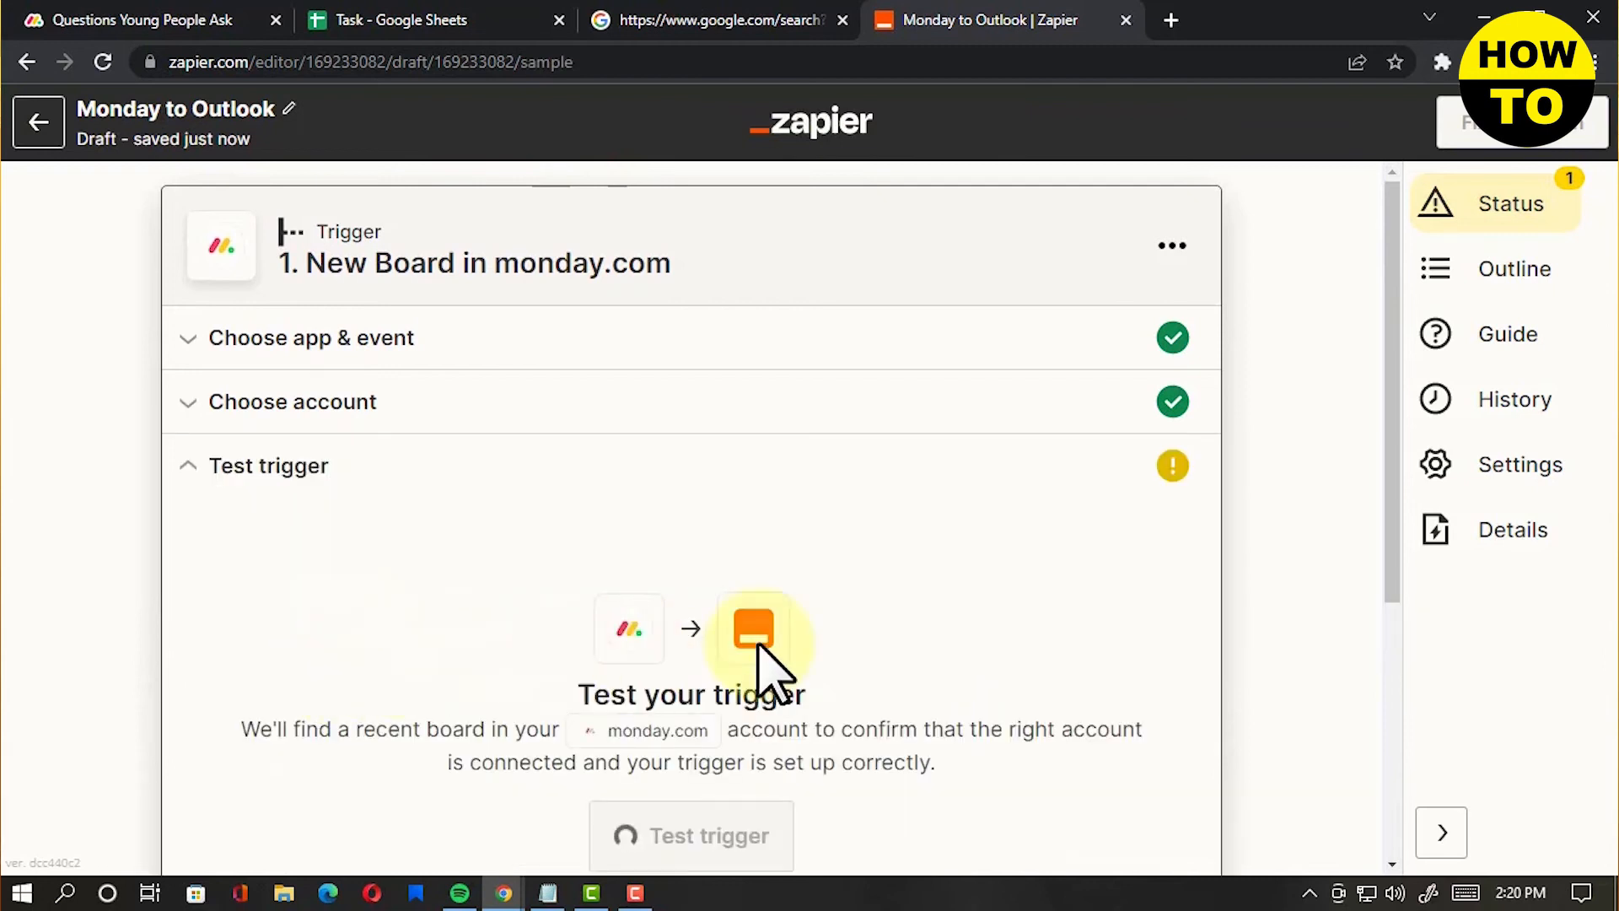
Open the Zap's action step, search the apps for outlook, and choose Microsoft Outlook as the action app.
{"action": "scroll", "coordinate": [885, 662], "scroll_direction": "down", "scroll_amount": 4}
{"action": "scroll", "coordinate": [894, 666], "scroll_direction": "down", "scroll_amount": 1}
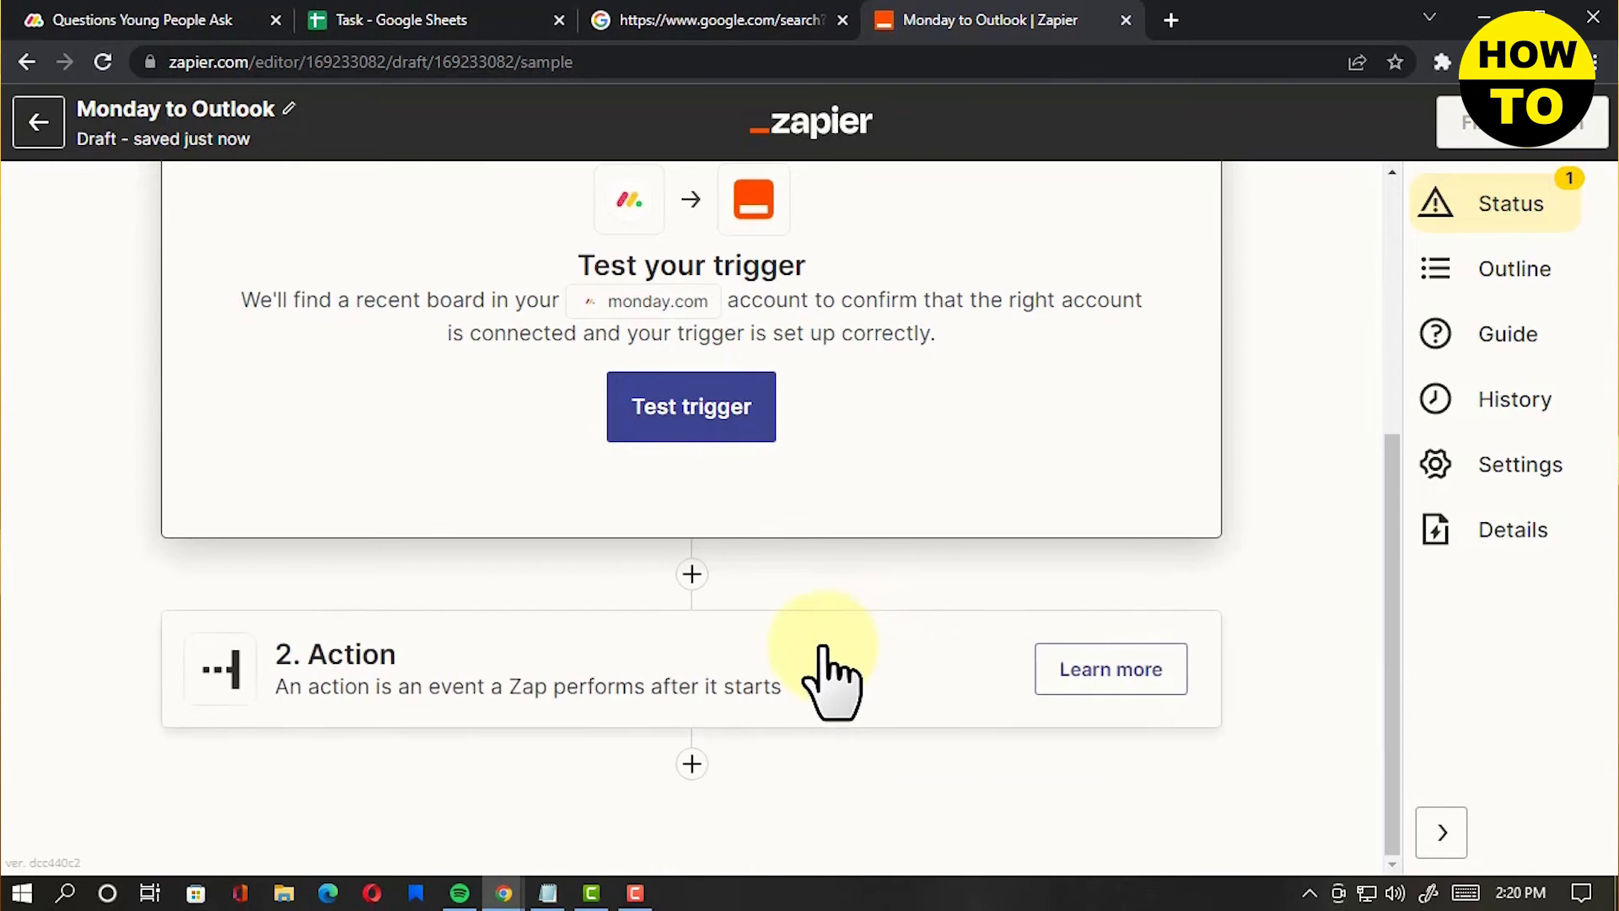
{"action": "left_click", "coordinate": [614, 675]}
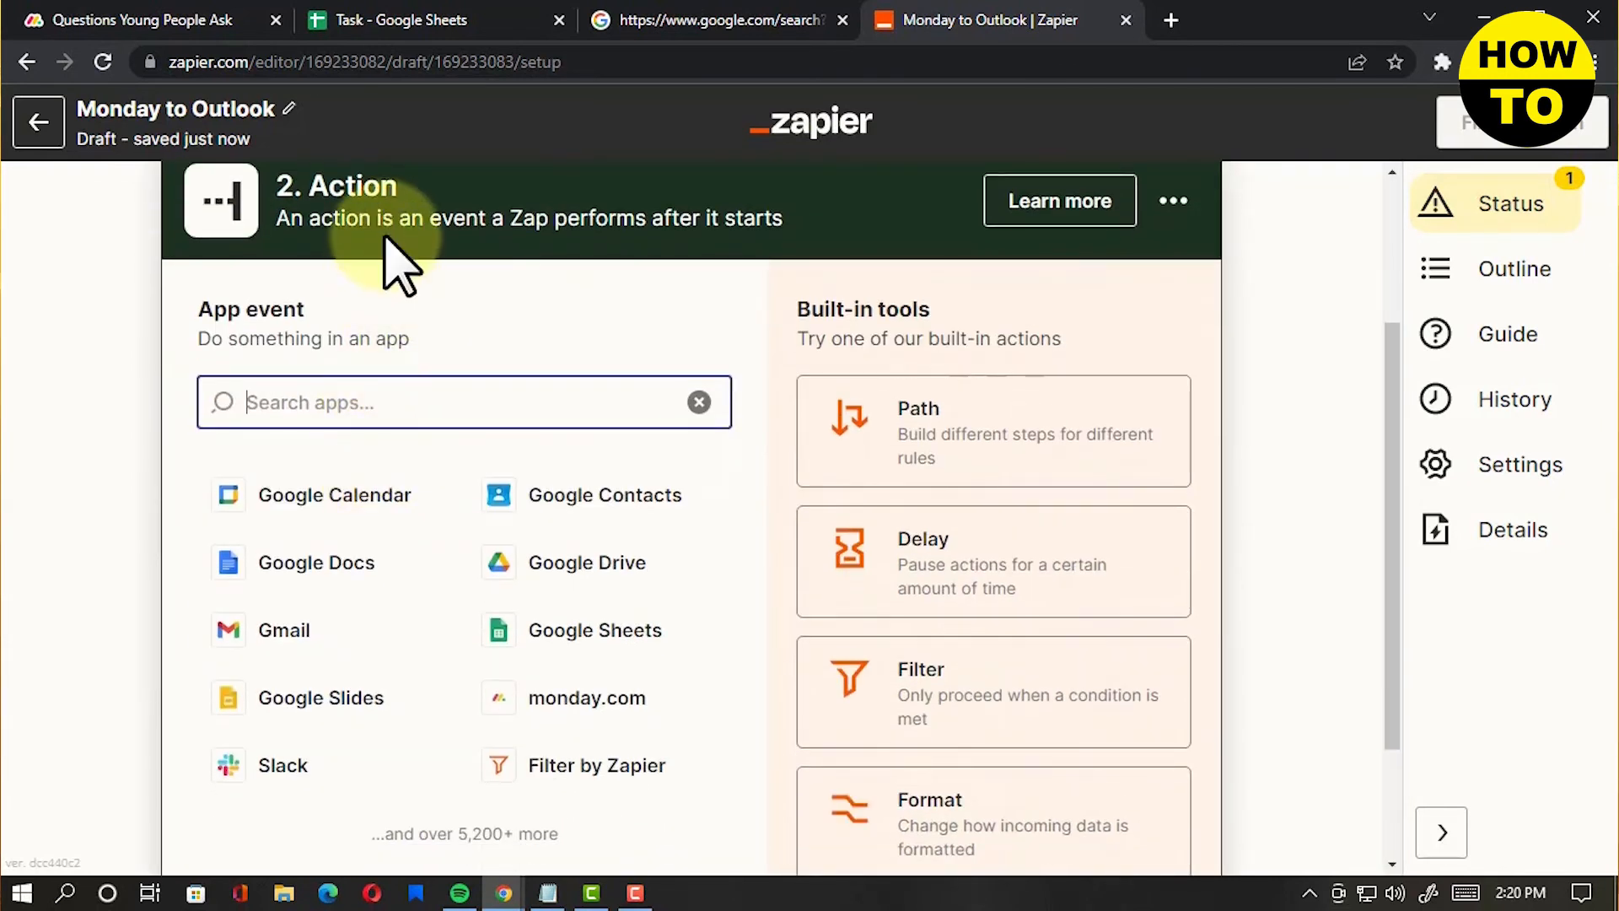
{"action": "left_click_drag", "start_coordinate": [802, 218], "coordinate": [544, 237]}
{"action": "left_click", "coordinate": [544, 240]}
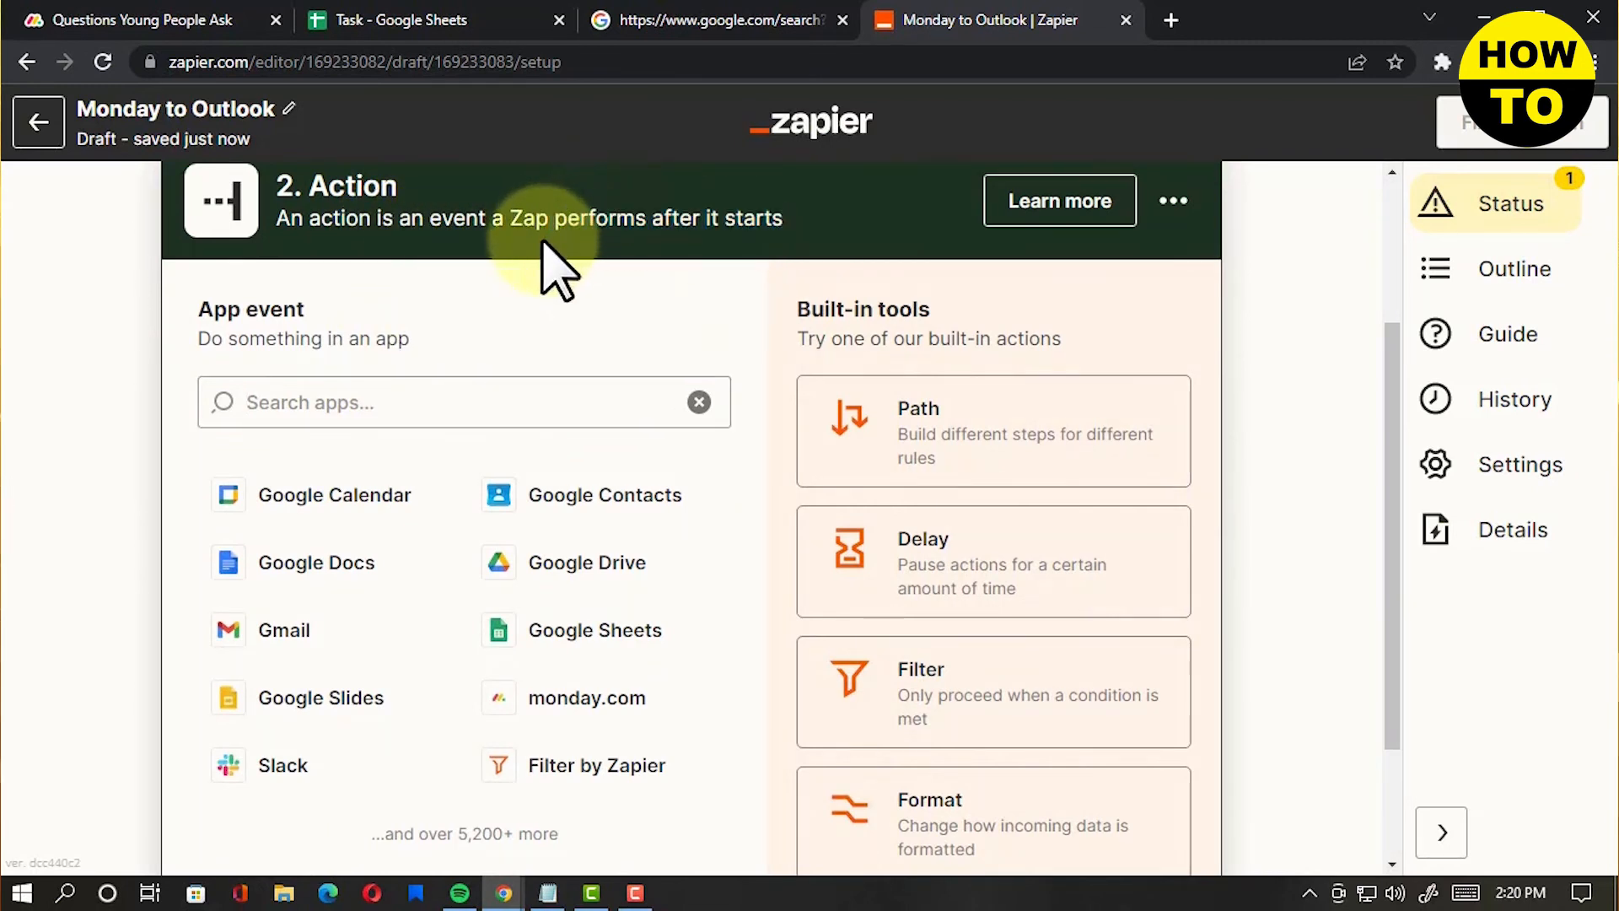
{"action": "left_click", "coordinate": [455, 397]}
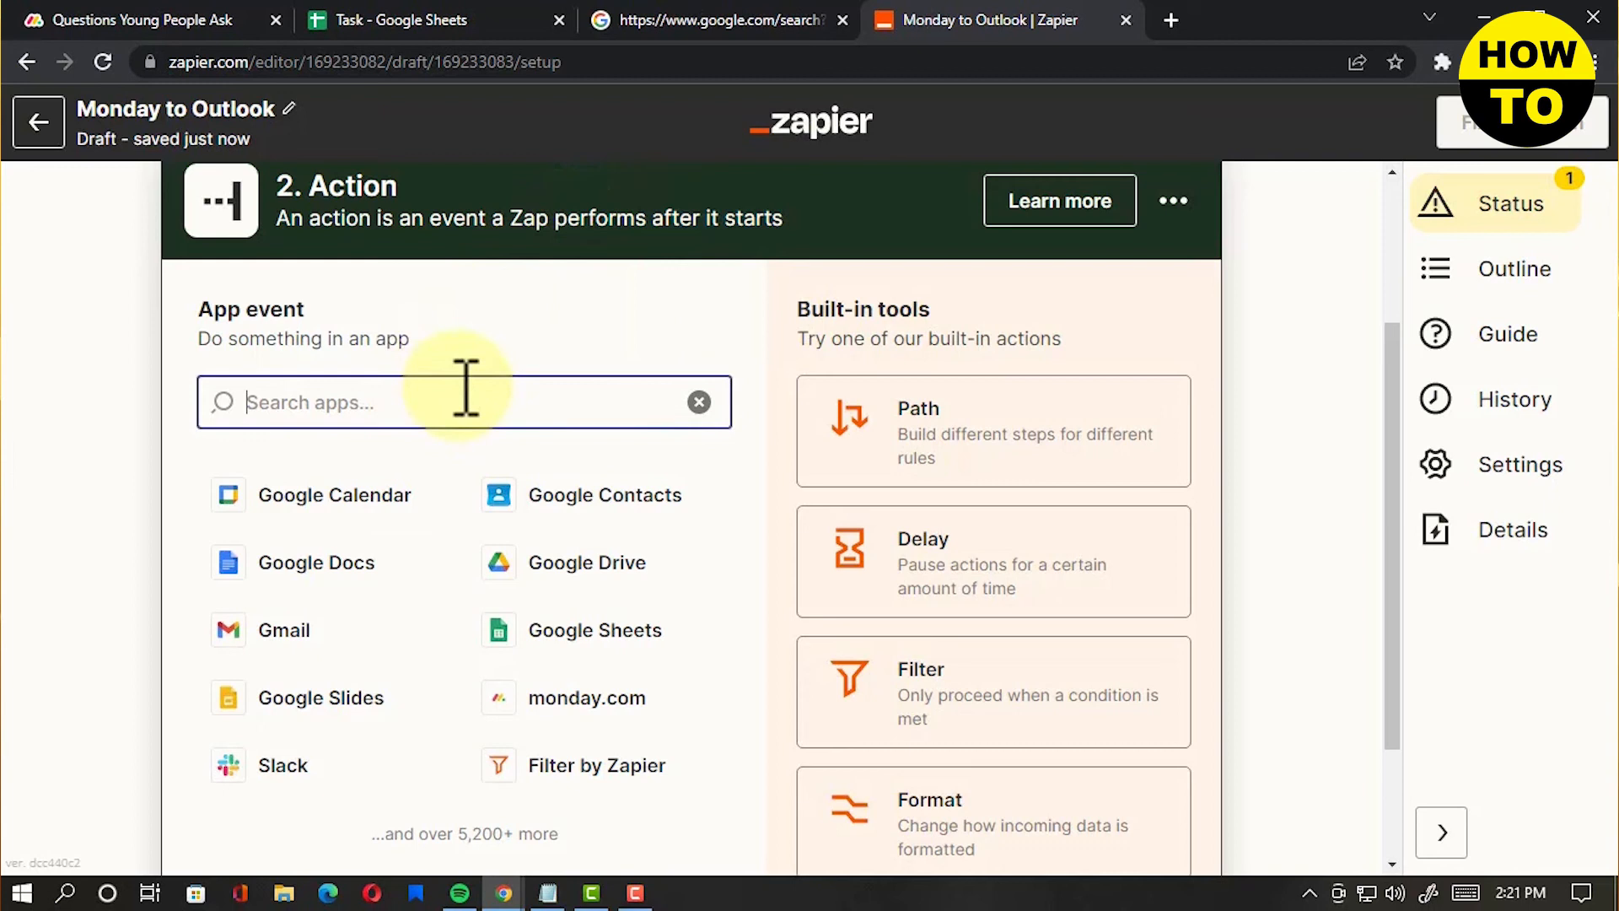
{"action": "type", "text": "outlook"}
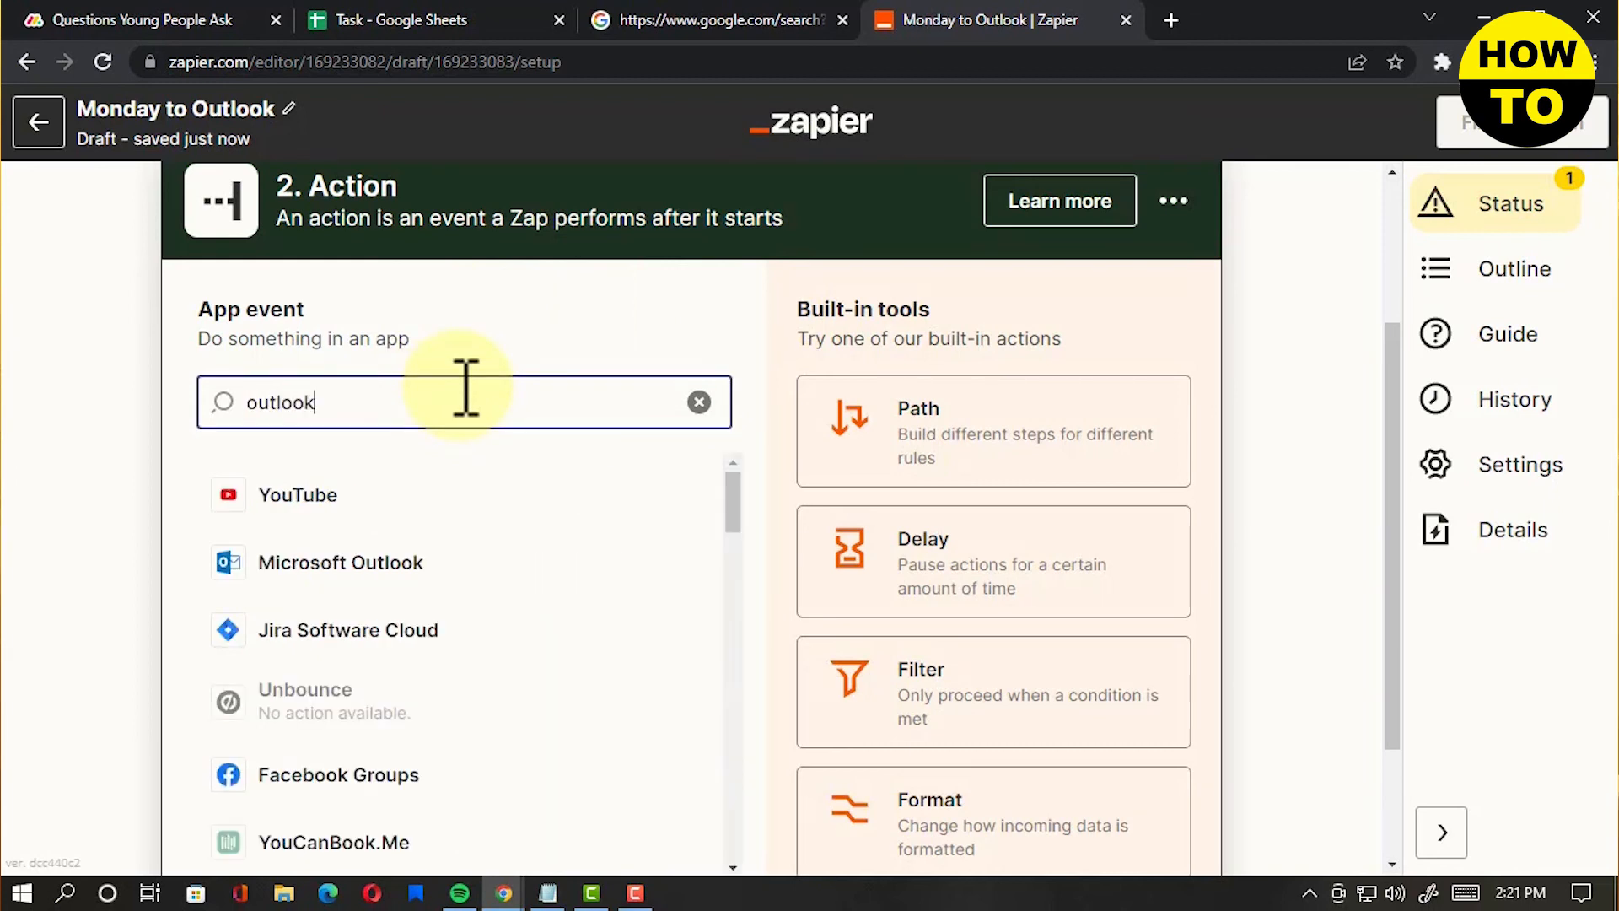
{"action": "left_click", "coordinate": [403, 497]}
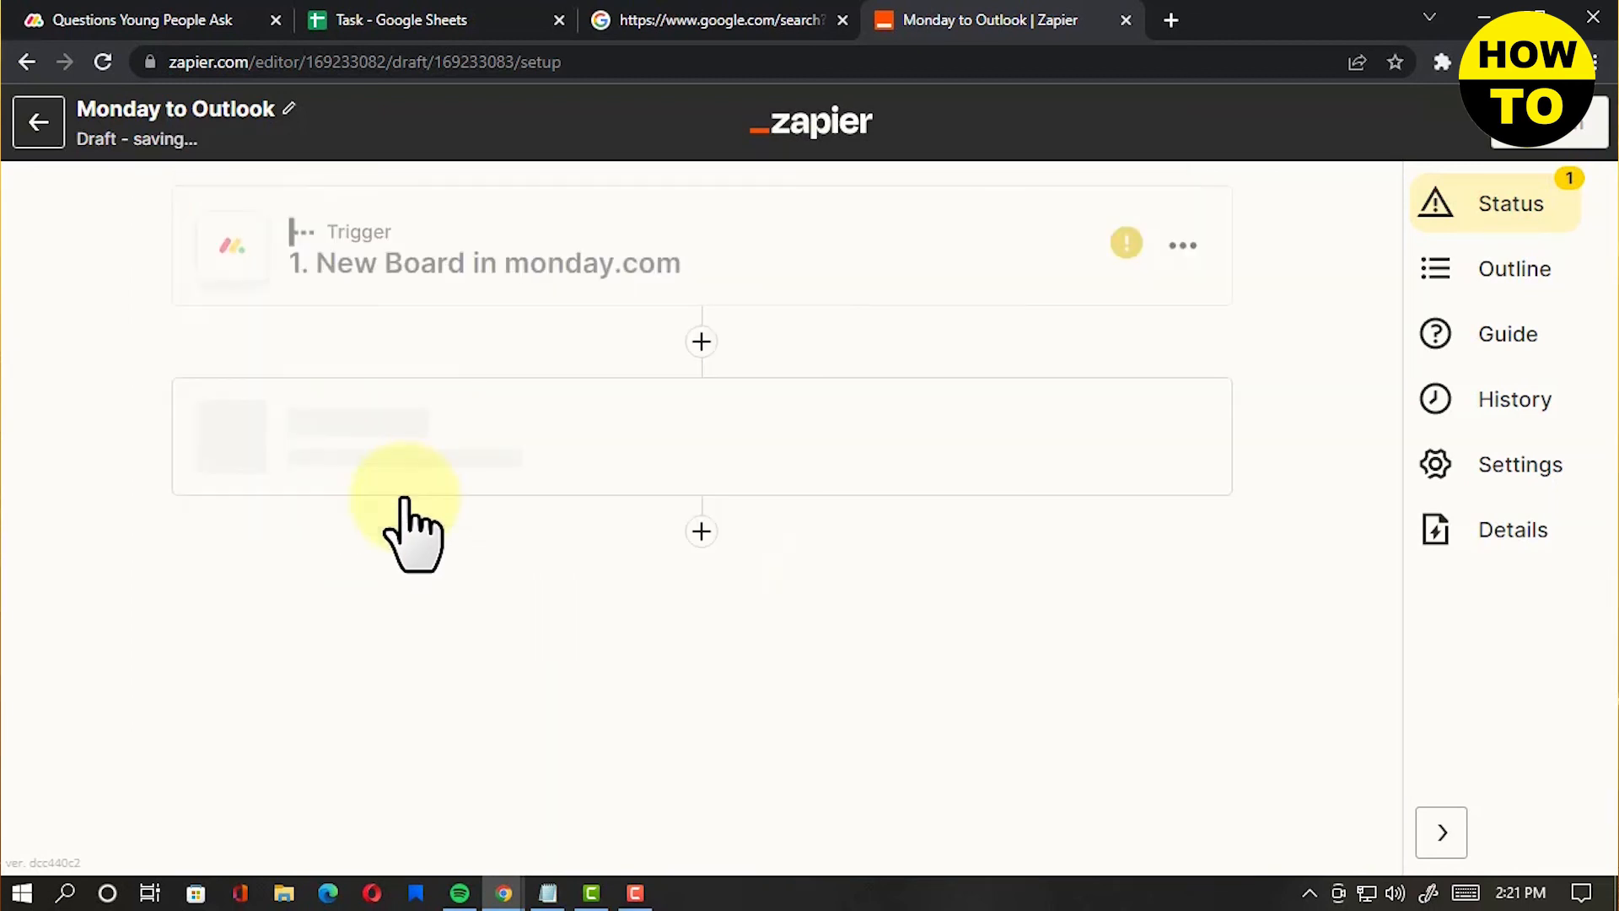
Set the Microsoft Outlook action event to Update Contact and continue to the account selection.
{"action": "left_click", "coordinate": [465, 536]}
{"action": "scroll", "coordinate": [463, 560], "scroll_direction": "down", "scroll_amount": 2}
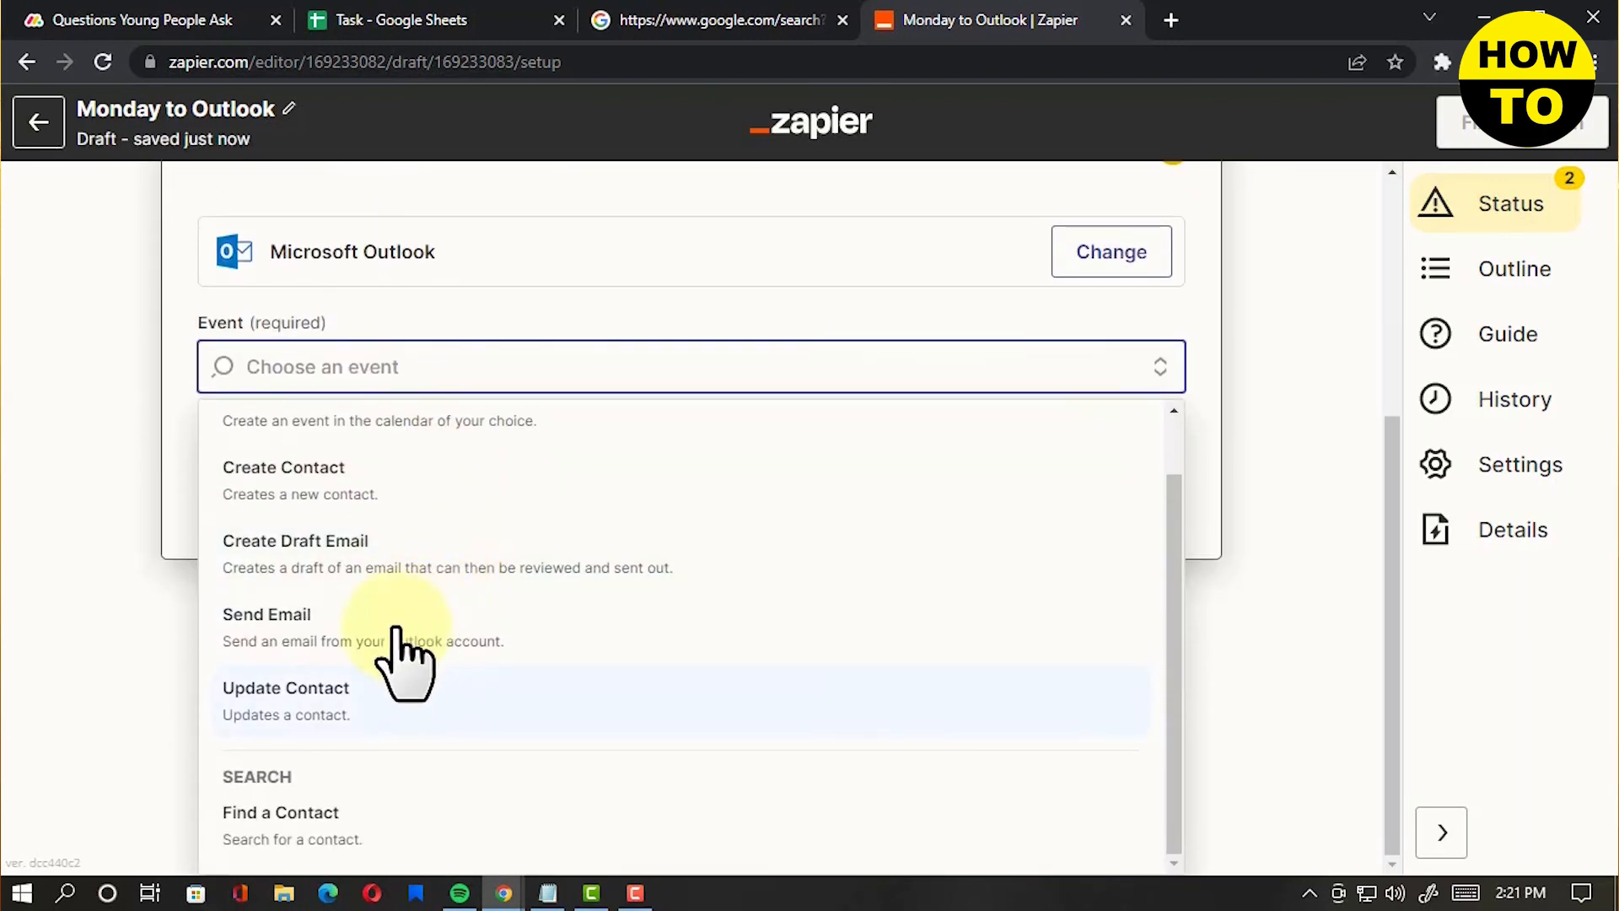
{"action": "left_click", "coordinate": [358, 714]}
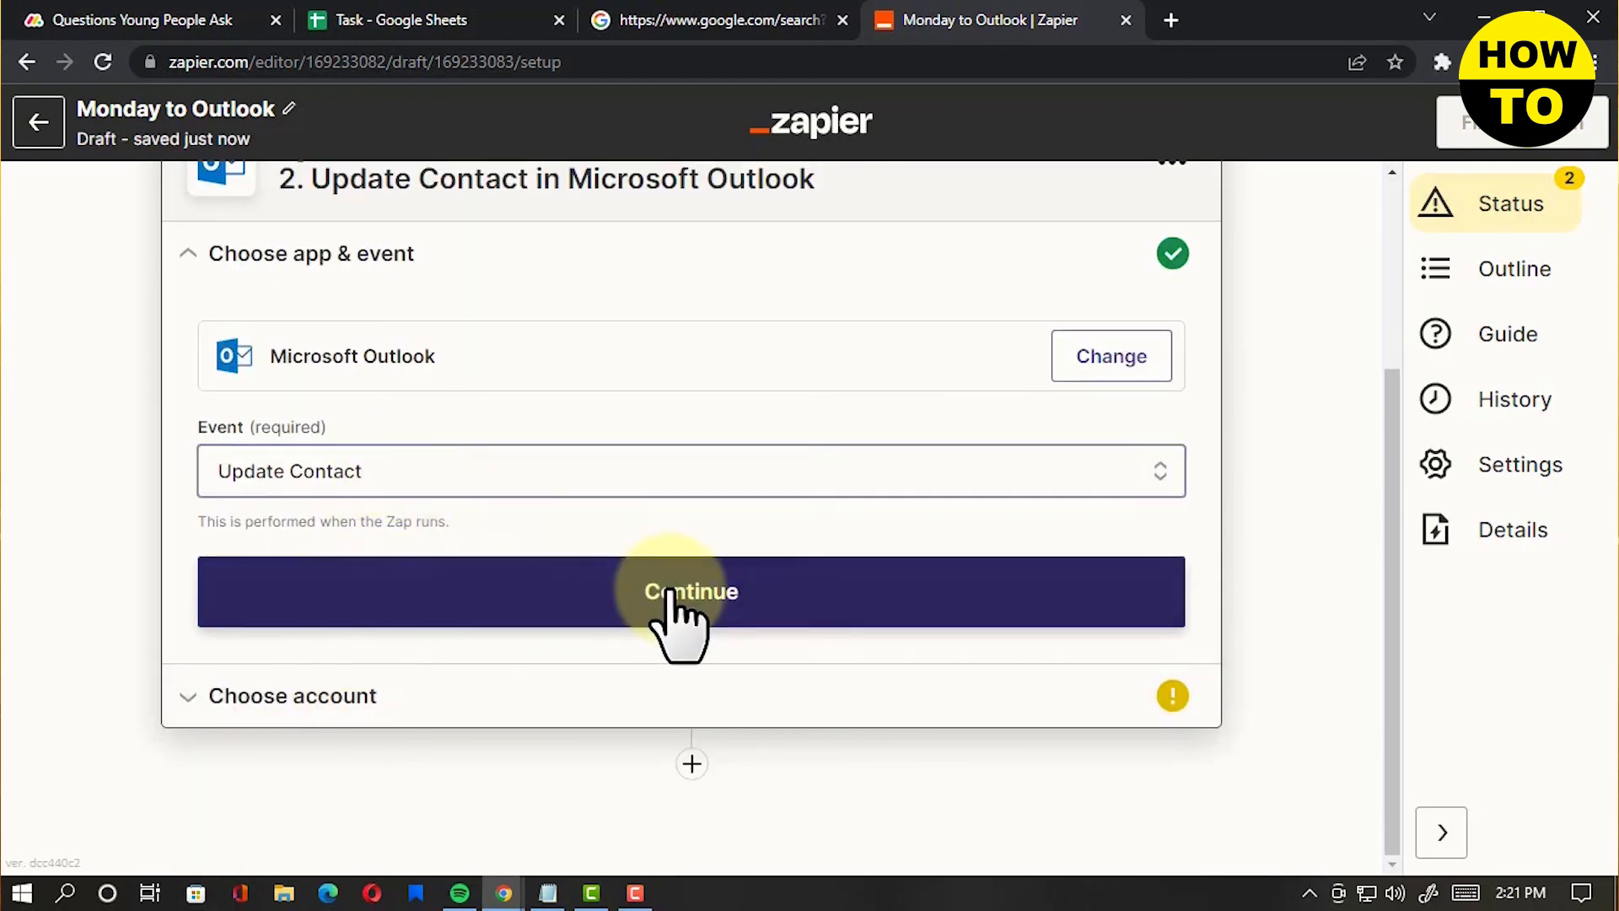
{"action": "left_click", "coordinate": [670, 592]}
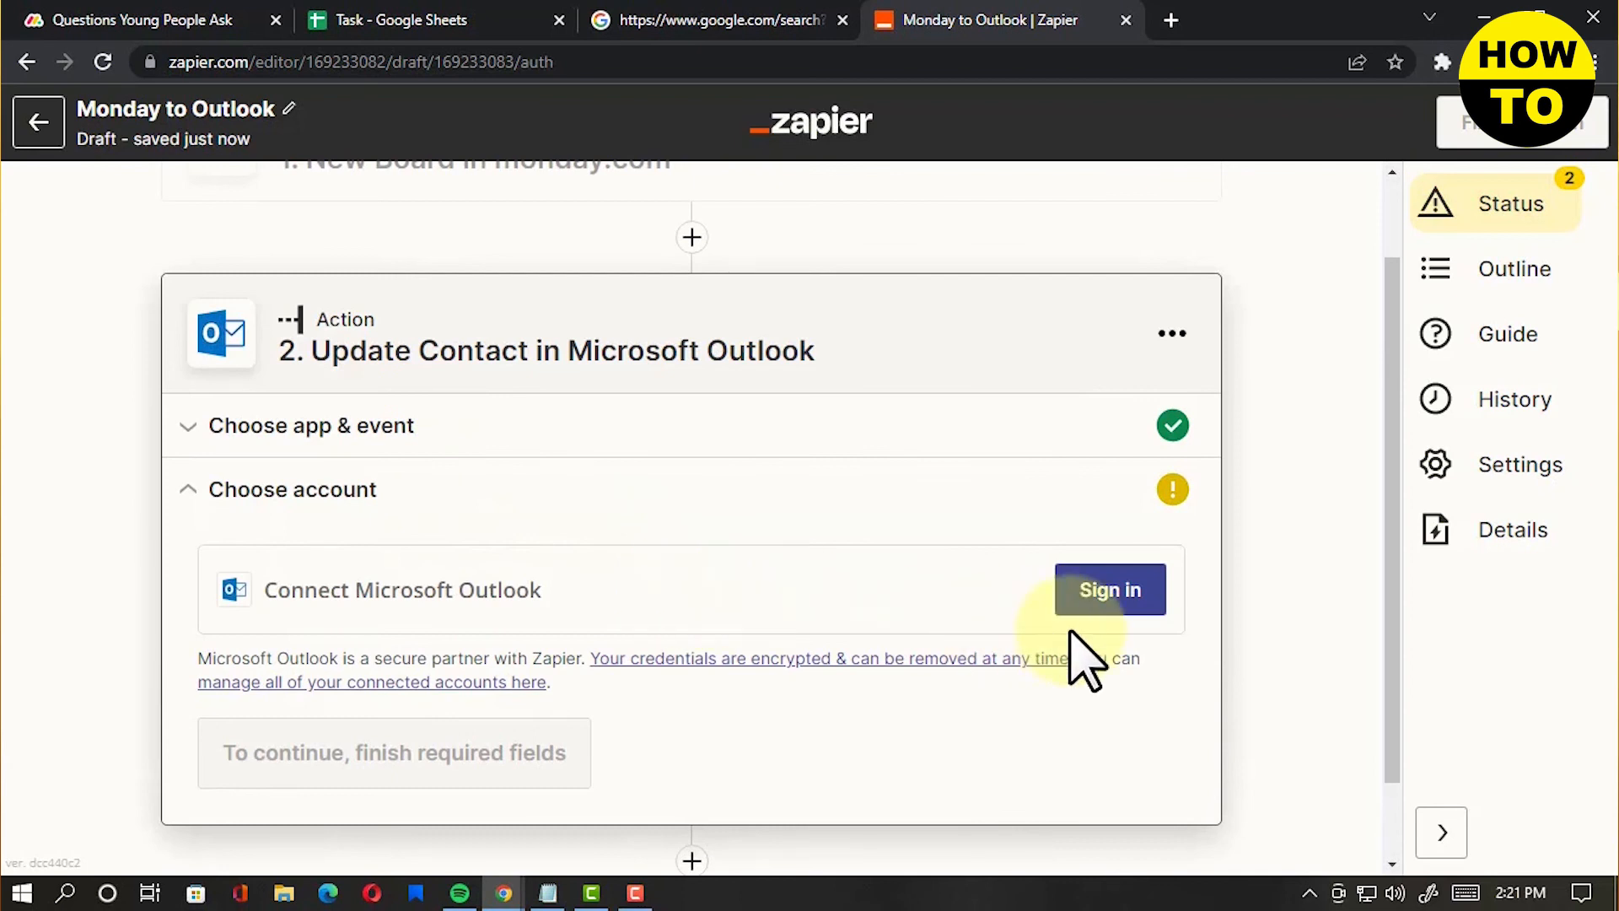
Start the sign-in that connects a Microsoft Outlook account to the Zap's Update Contact action.
{"action": "left_click", "coordinate": [1122, 601]}
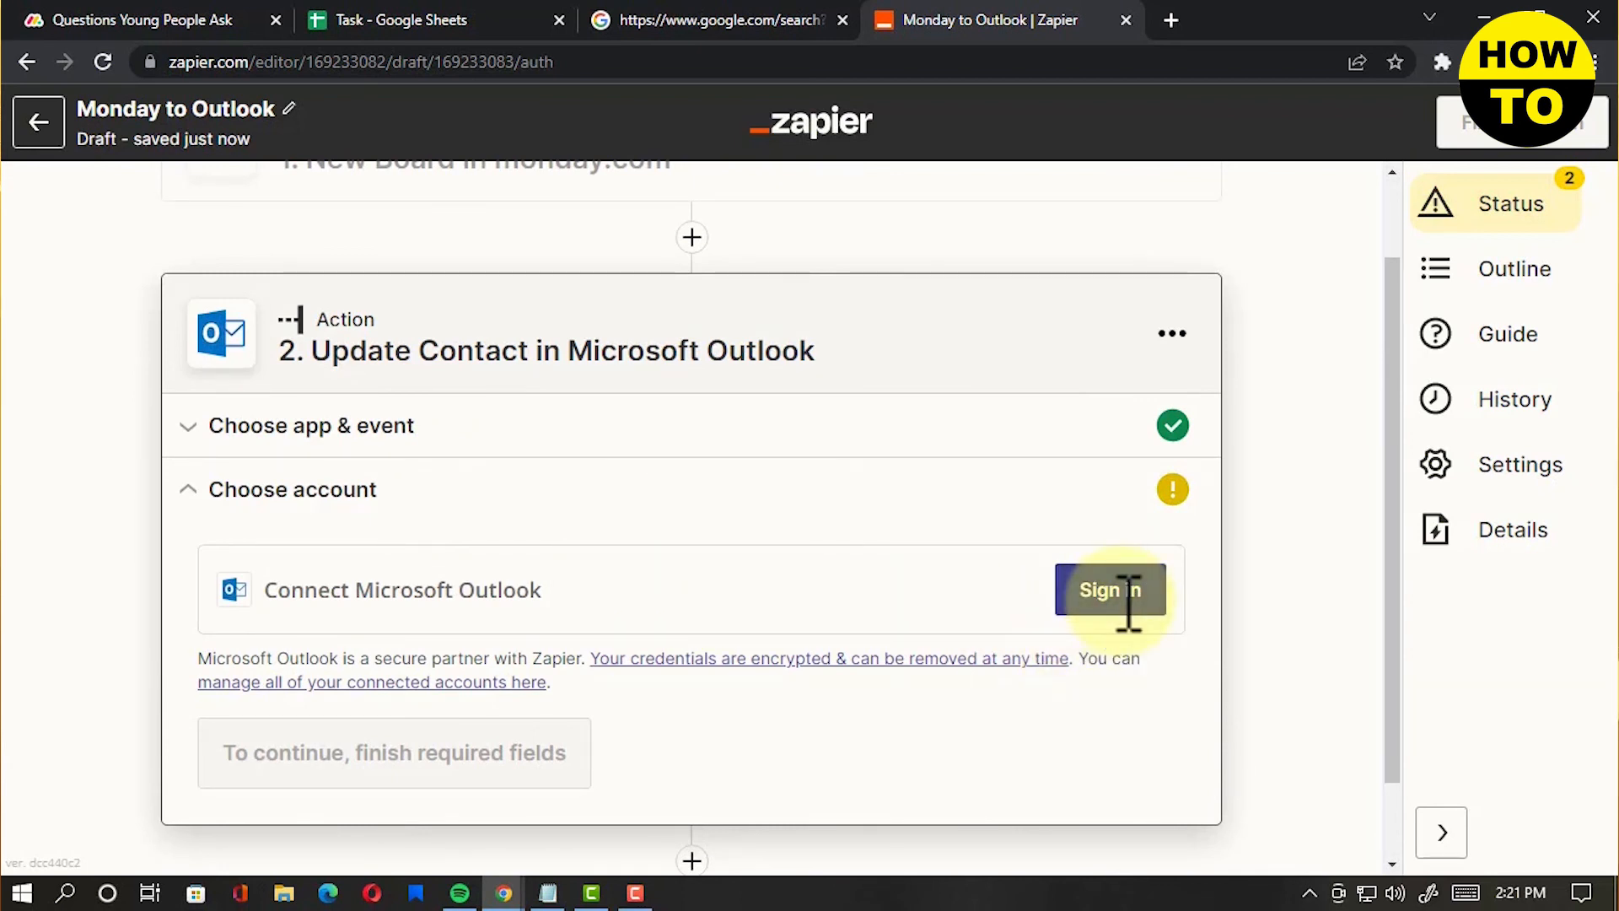
{"action": "left_click", "coordinate": [1101, 592]}
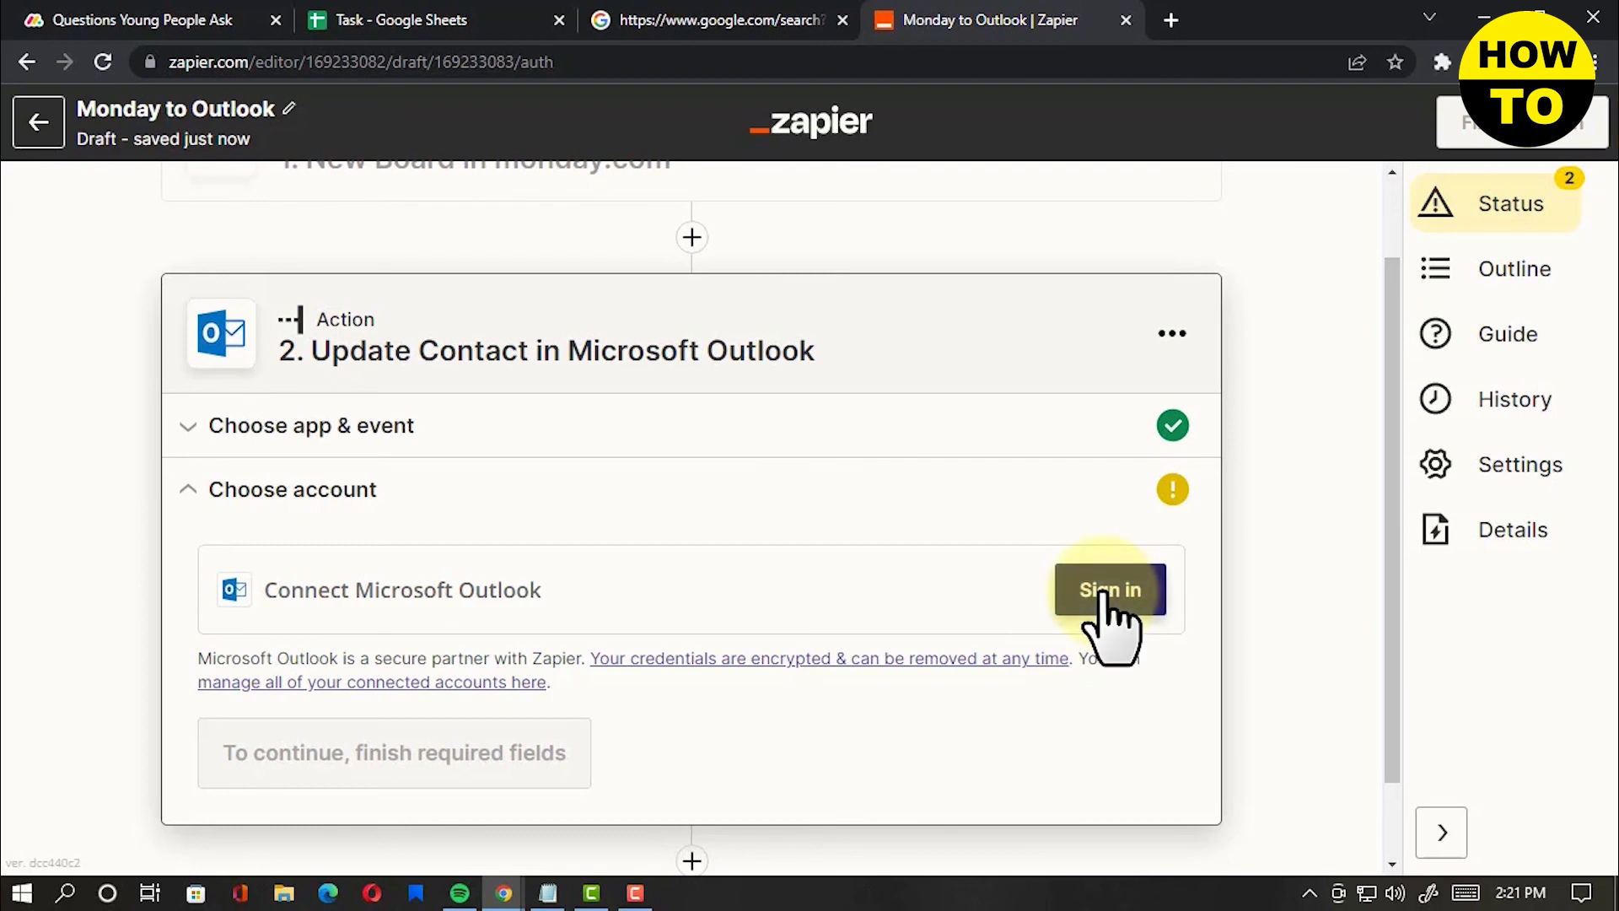
{"action": "scroll", "coordinate": [1102, 615], "scroll_direction": "down", "scroll_amount": 1}
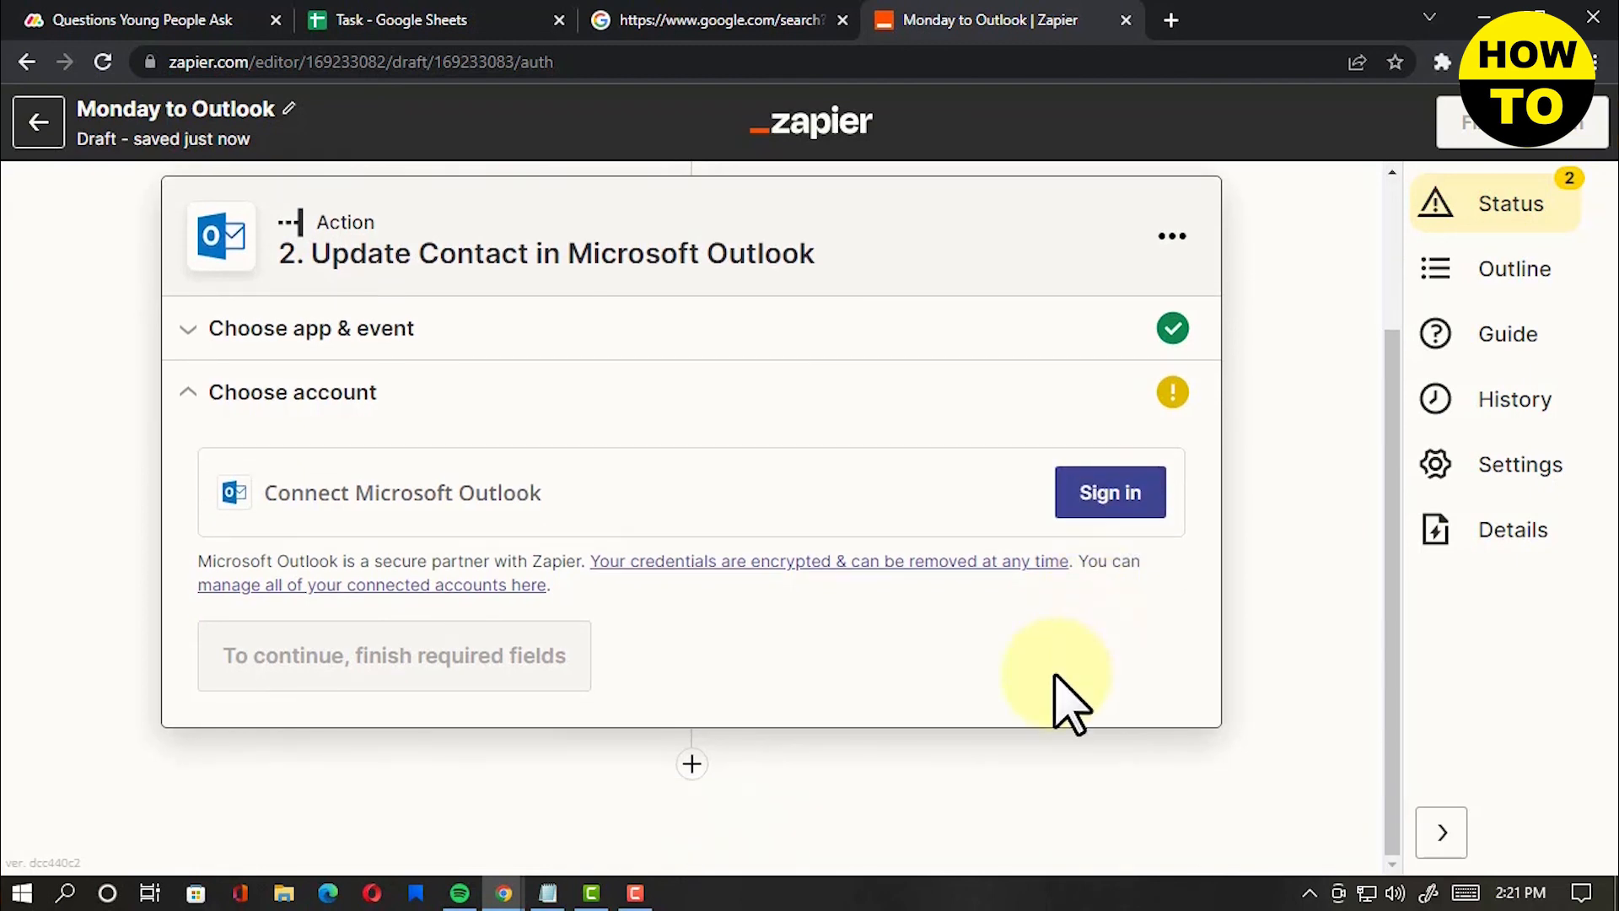